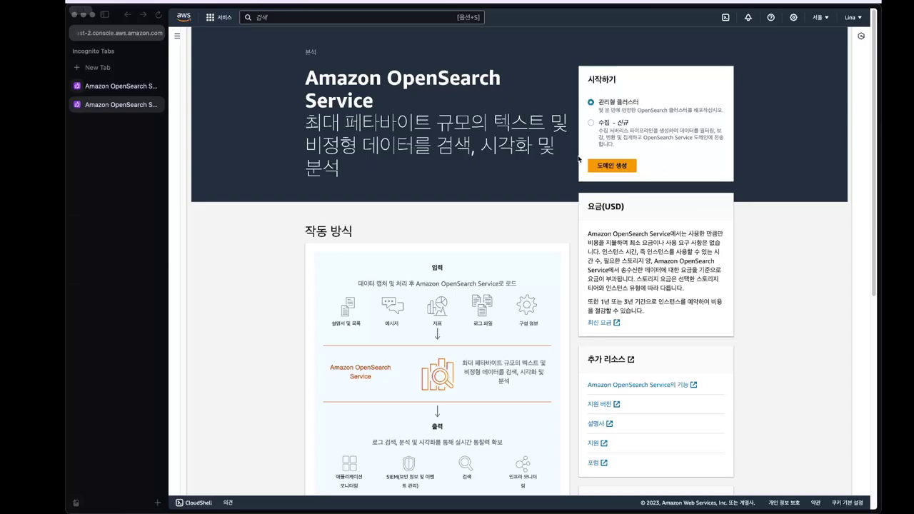
- Review the seim-cloudtrail domain form: OpenSearch 2.11, three r6g.large.search data nodes, public access
click(129, 90)
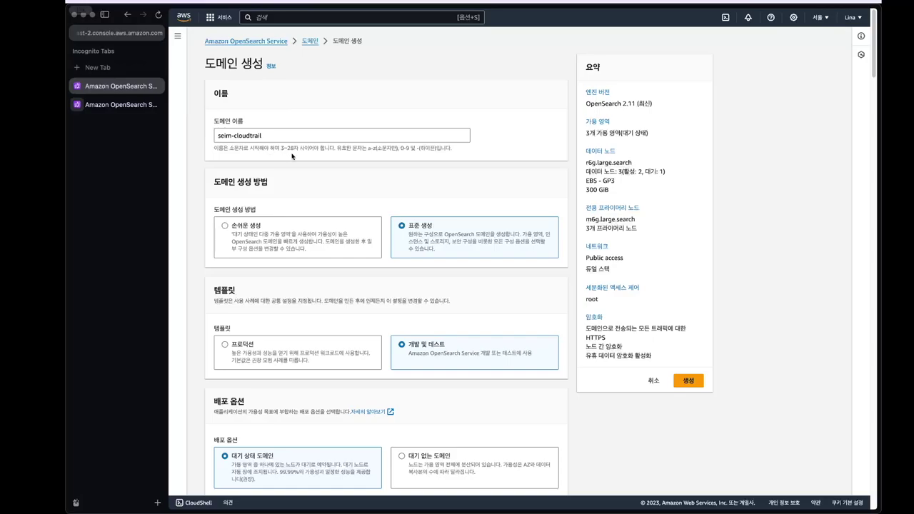
scroll(421, 163, down, 3)
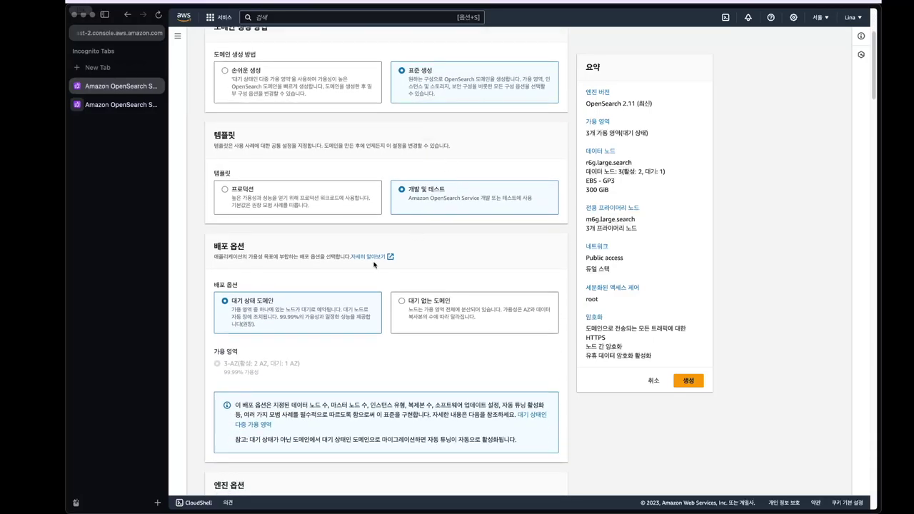
scroll(368, 260, down, 1)
scroll(363, 258, down, 15)
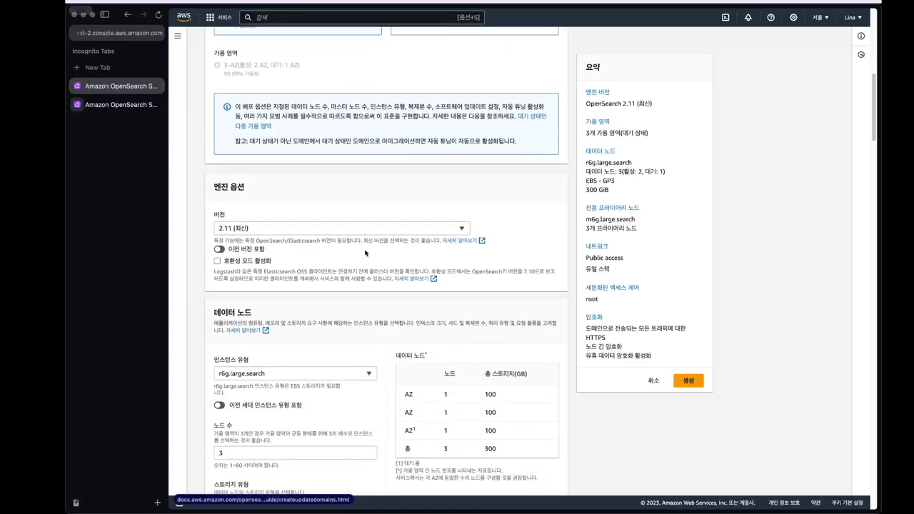
scroll(359, 239, up, 3)
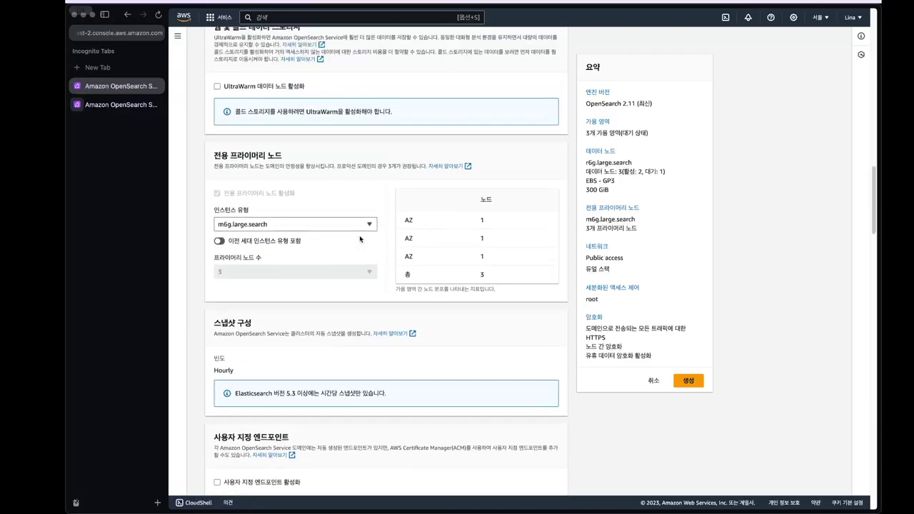
scroll(361, 239, down, 5)
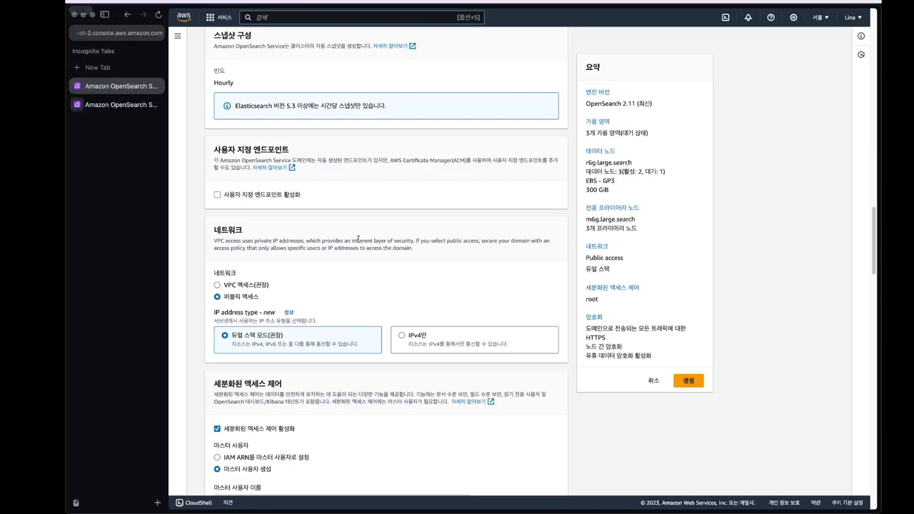
scroll(385, 262, down, 1)
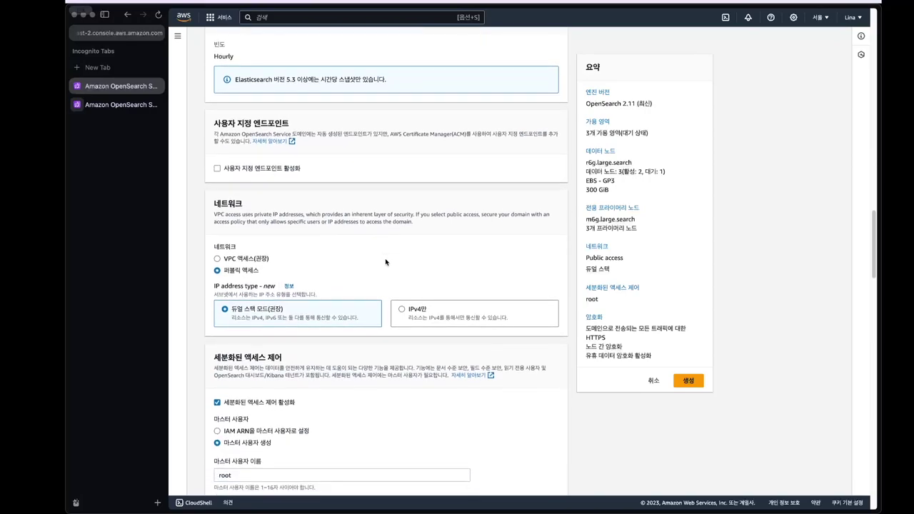
scroll(386, 262, down, 5)
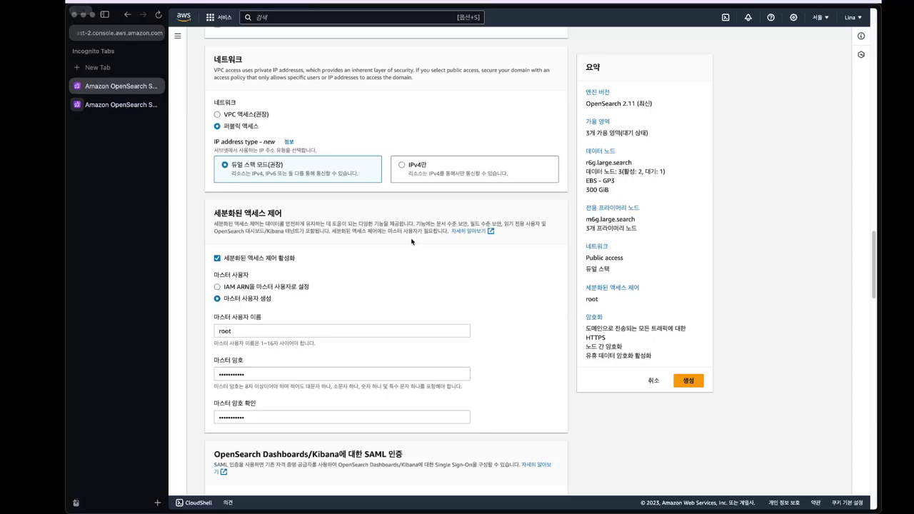
scroll(411, 243, down, 5)
scroll(407, 244, up, 2)
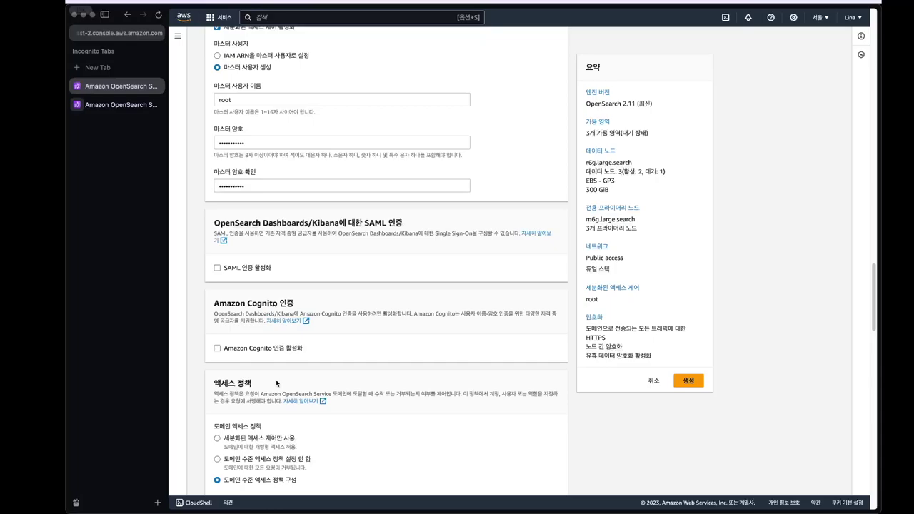
scroll(275, 379, down, 10)
scroll(277, 383, down, 8)
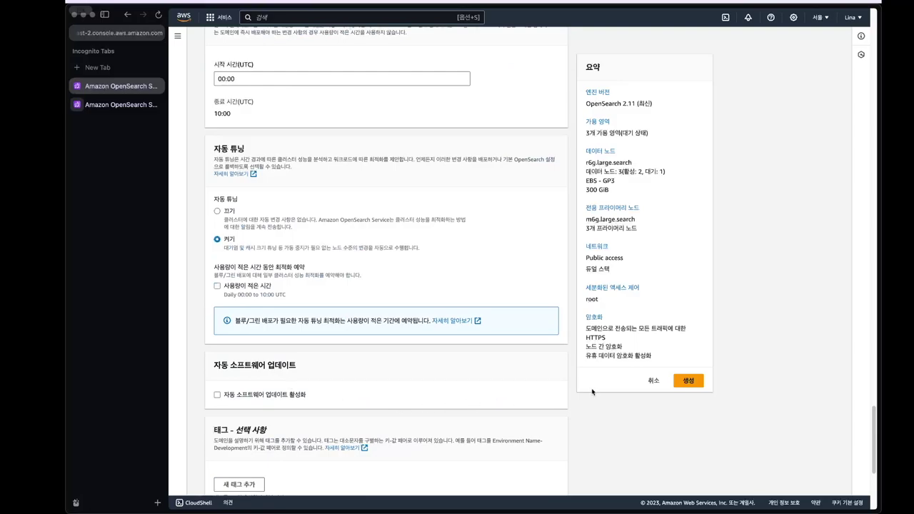
- Create the domain, then configure trail cloudtrail-logs-for-opensearch to send logs to aws-cloudtrail-logs-to-watch
click(689, 380)
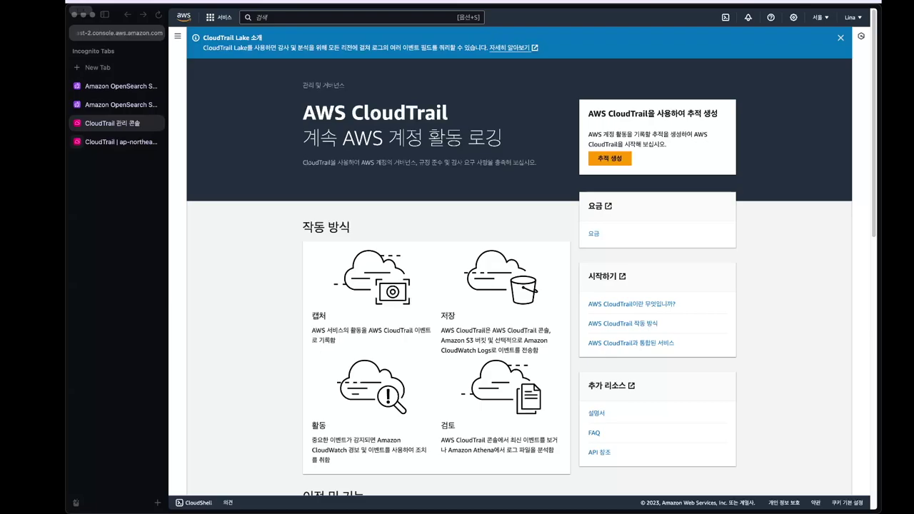
click(104, 142)
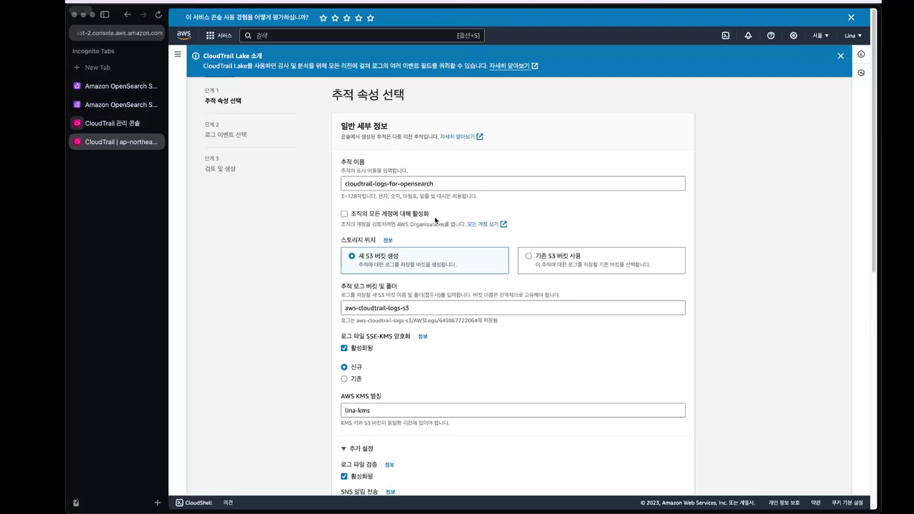
scroll(464, 310, down, 5)
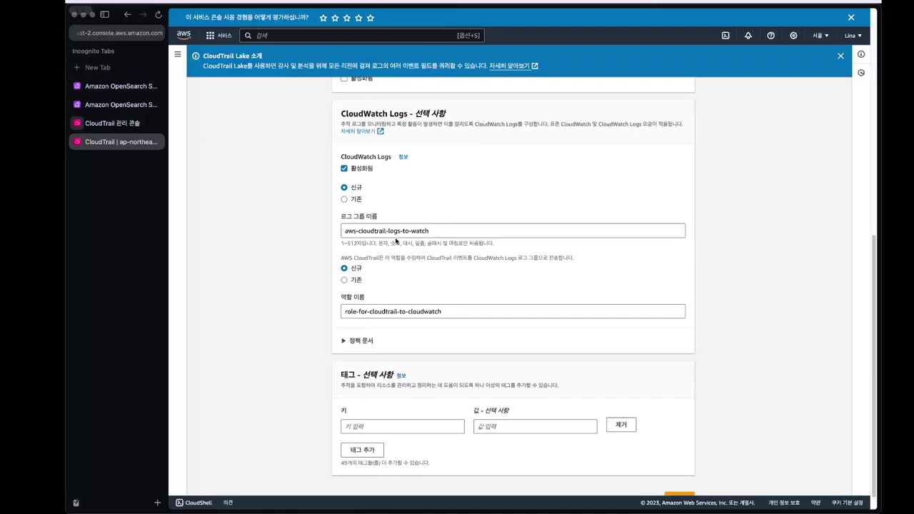
scroll(441, 315, down, 1)
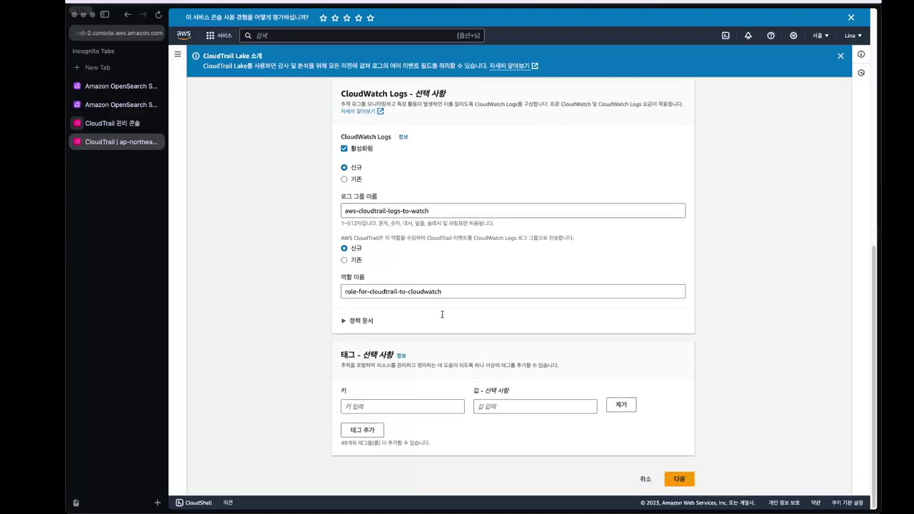
click(676, 478)
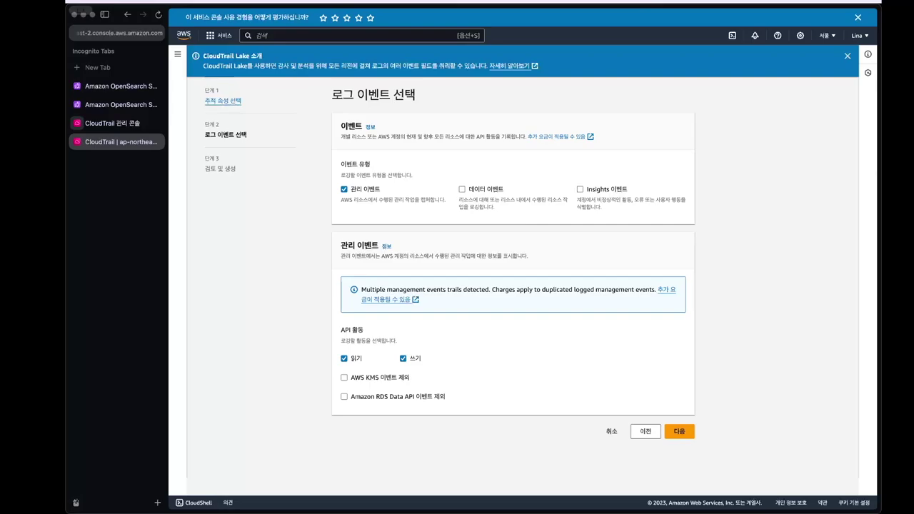
- Add S3 data events with the log-all-events template to the trail
click(462, 190)
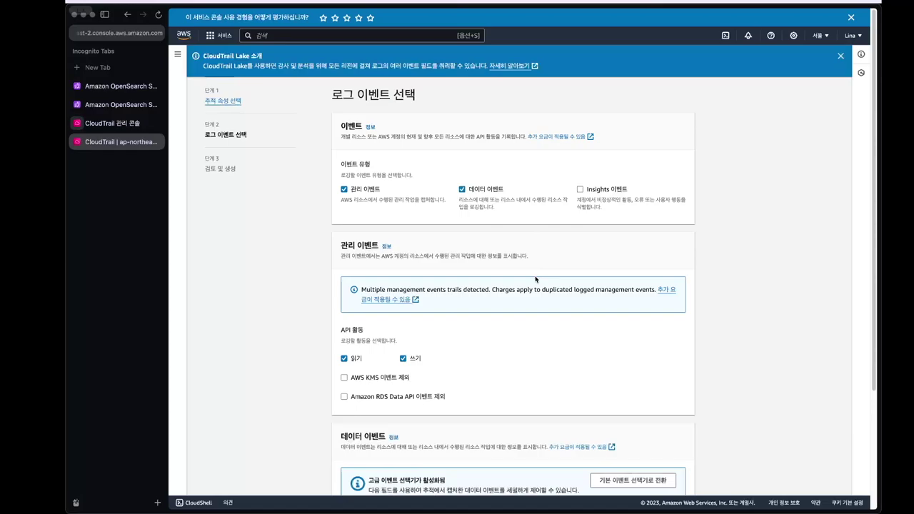
scroll(534, 276, down, 5)
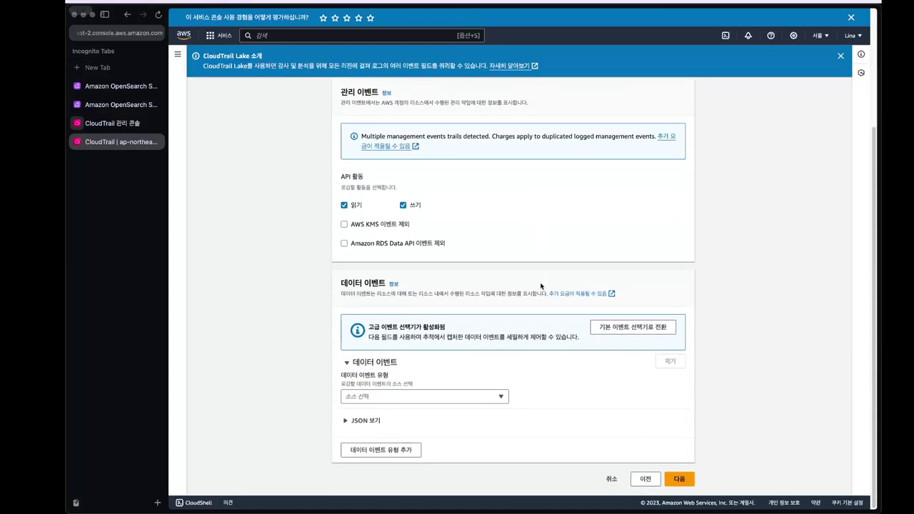
click(465, 395)
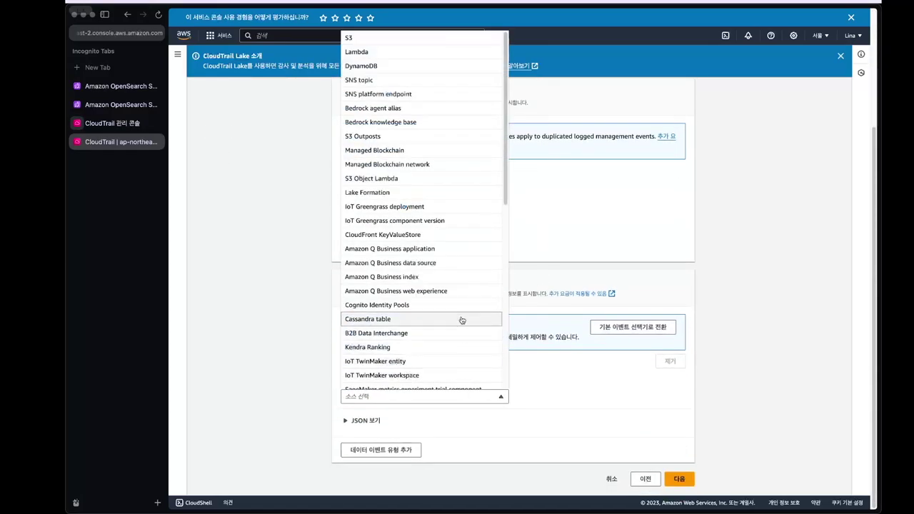
click(408, 41)
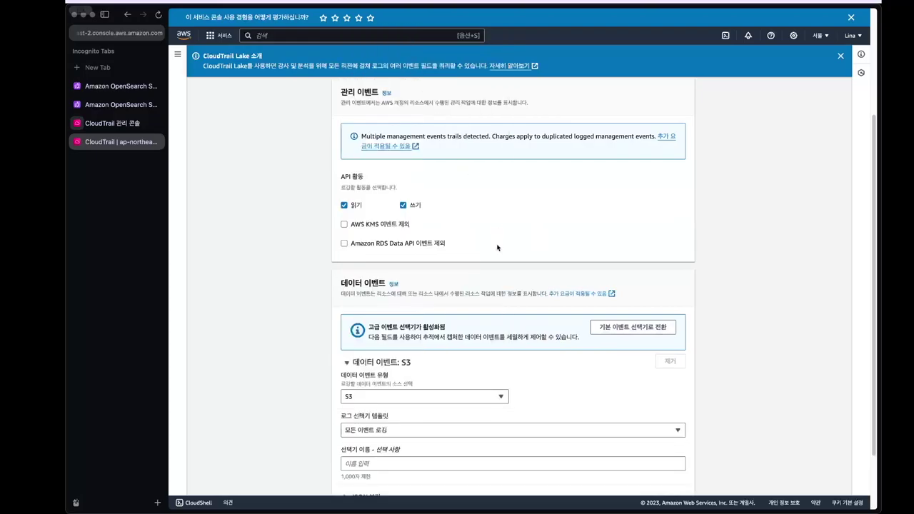
scroll(499, 257, down, 3)
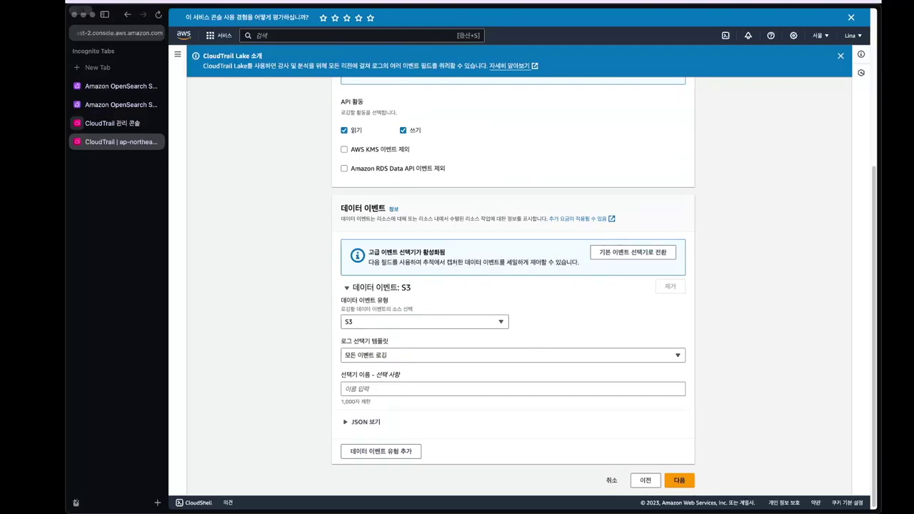
scroll(722, 387, down, 1)
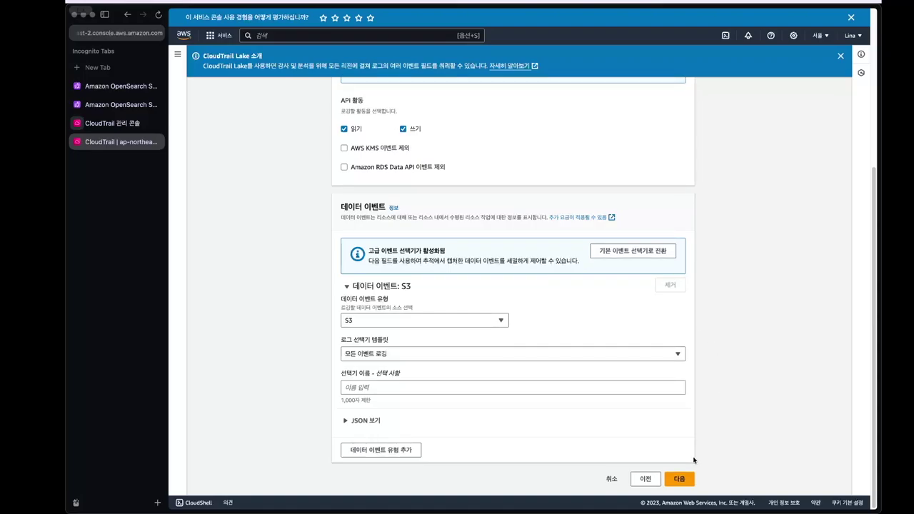
click(687, 479)
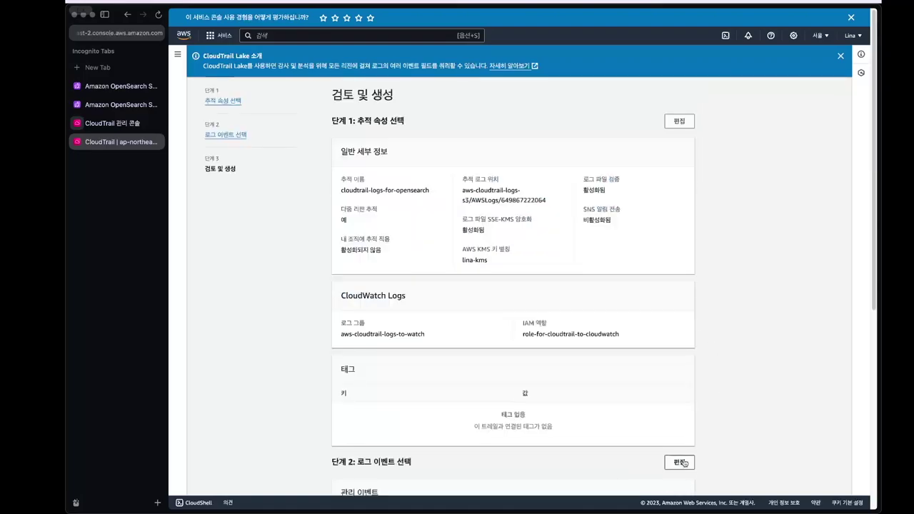
- Create the trail, retrying after the bucket-exists error, and dismiss the error and Lake notices
scroll(684, 457, down, 2)
scroll(685, 457, down, 8)
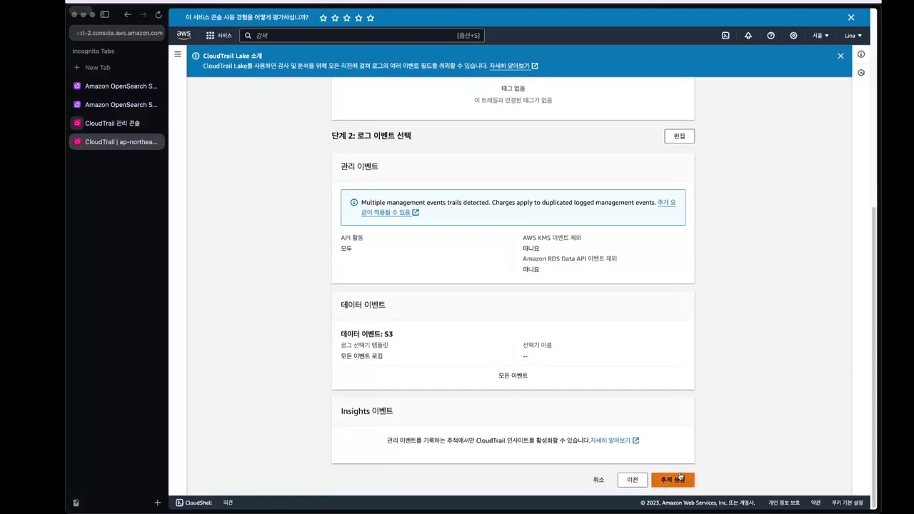
click(679, 479)
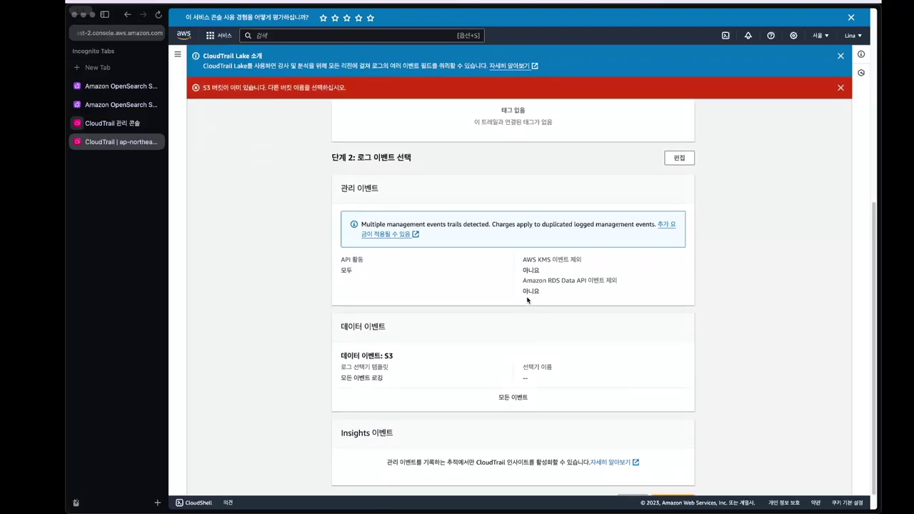
scroll(526, 300, down, 1)
key(super+a)
click(687, 478)
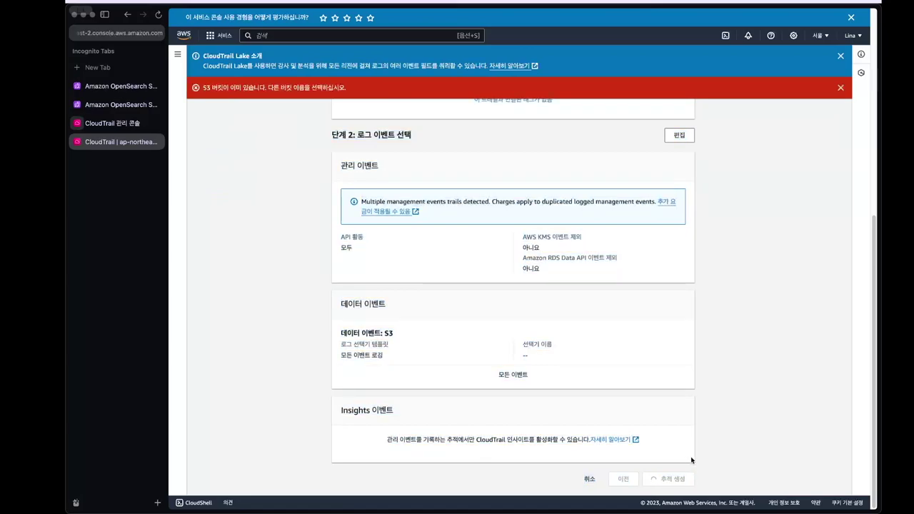
click(840, 87)
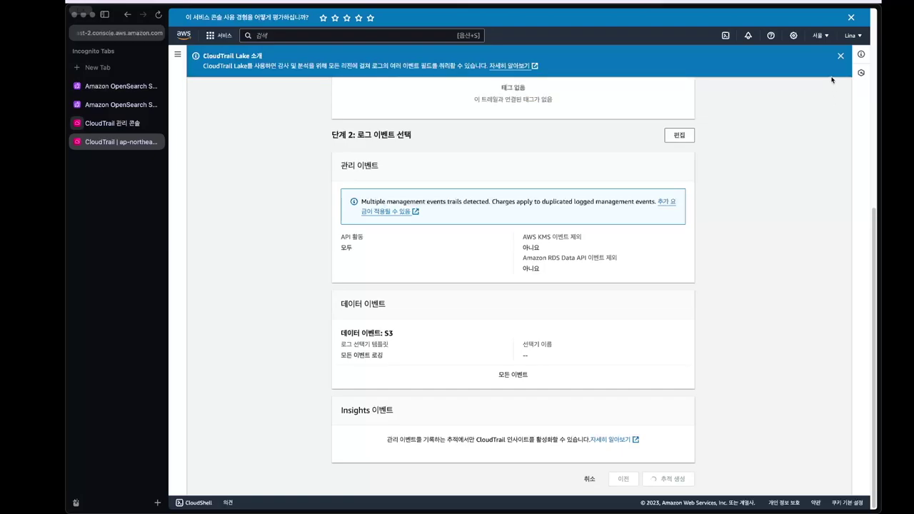
click(840, 57)
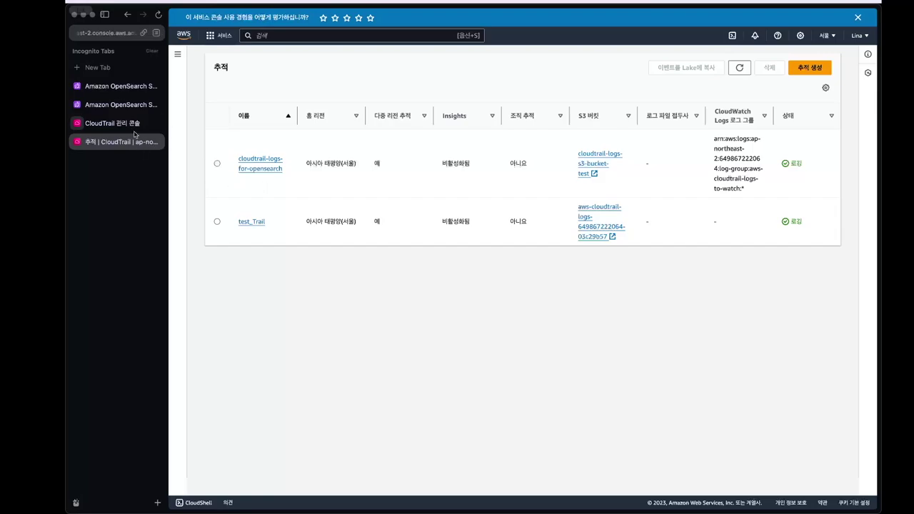
- Bring up the trails tab's context menu to duplicate it for the IAM policy page
right_click(116, 144)
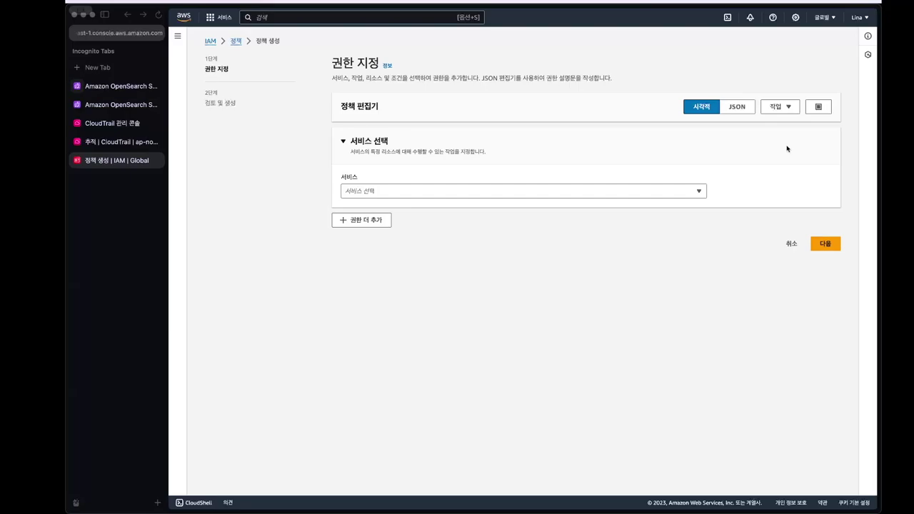
- Paste the es:* Allow statement into the JSON editor and correct the domain and account id in the ARN
click(740, 112)
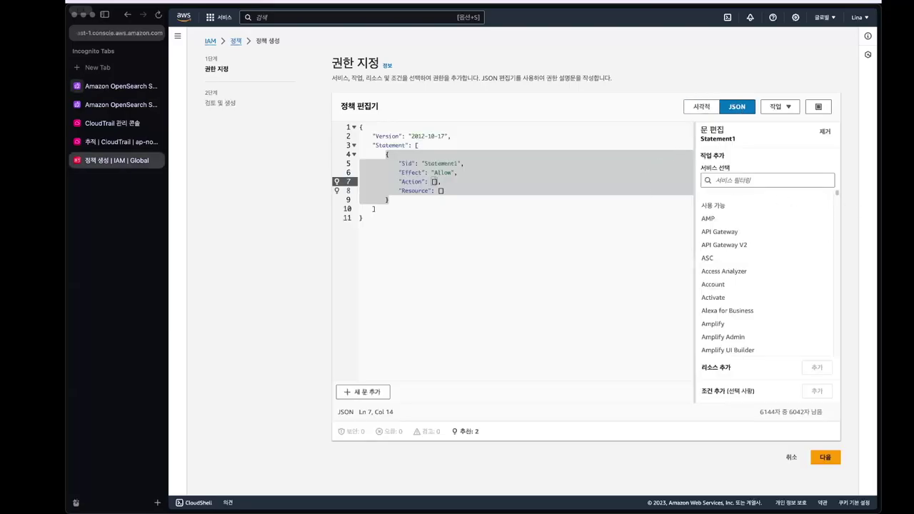
key(super+a)
text({     "Version": "2012-10-17",     "Statement": [         {             "Effect": "Allow",             "Action": "es:*",             "Resource": "arn:aws:es:ap-northeast-2:<account id>:domain/siem-cloudtrail/*"         }     ] })
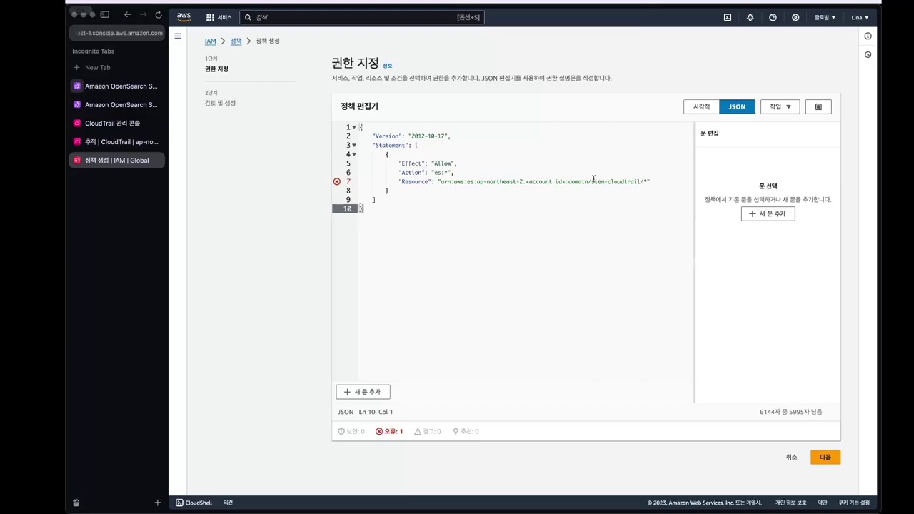
drag(591, 181, 640, 182)
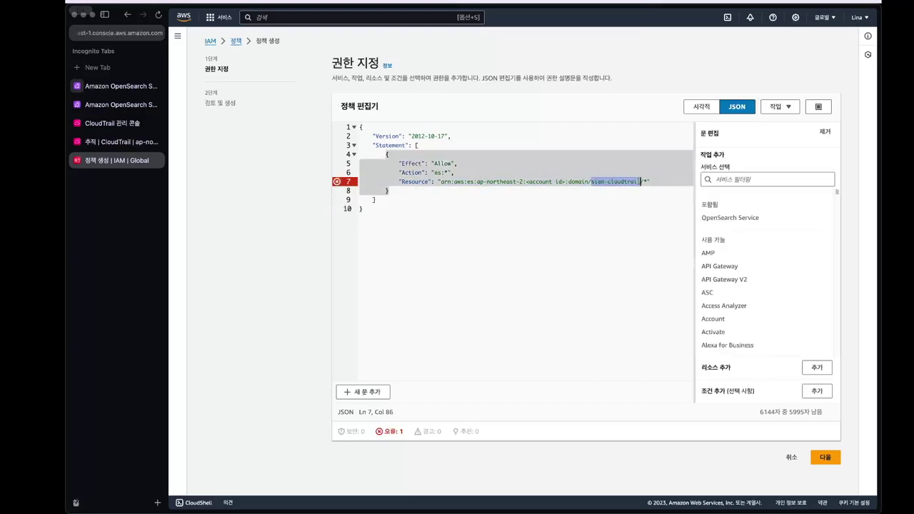
click(562, 182)
drag(564, 181, 523, 183)
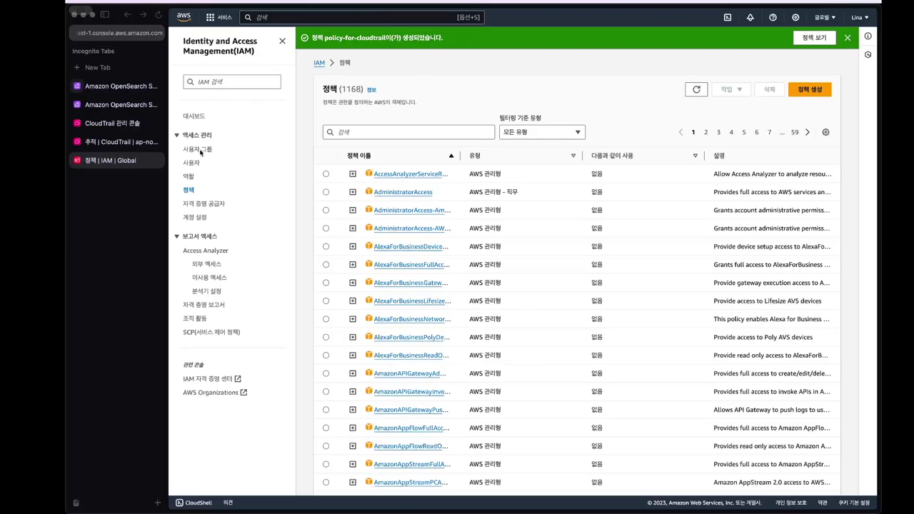
- Start a new IAM role with Lambda as the trusted AWS service
click(192, 176)
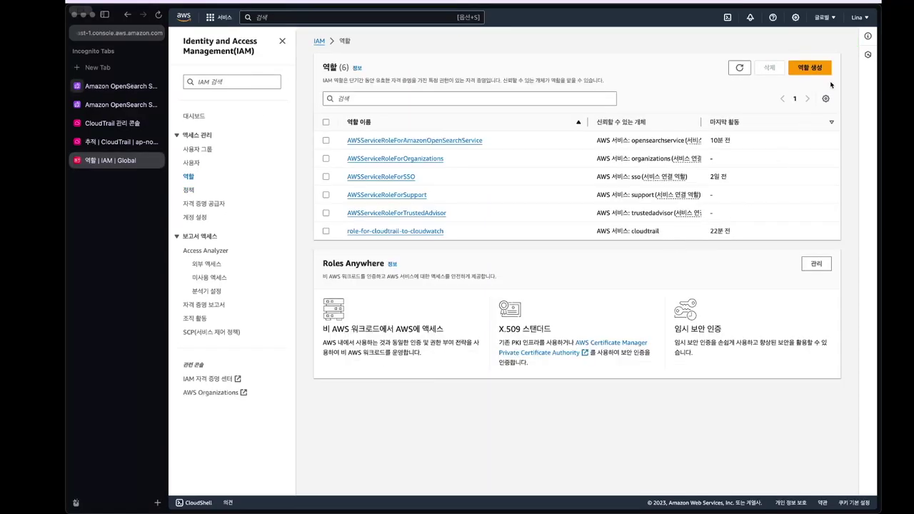
click(810, 67)
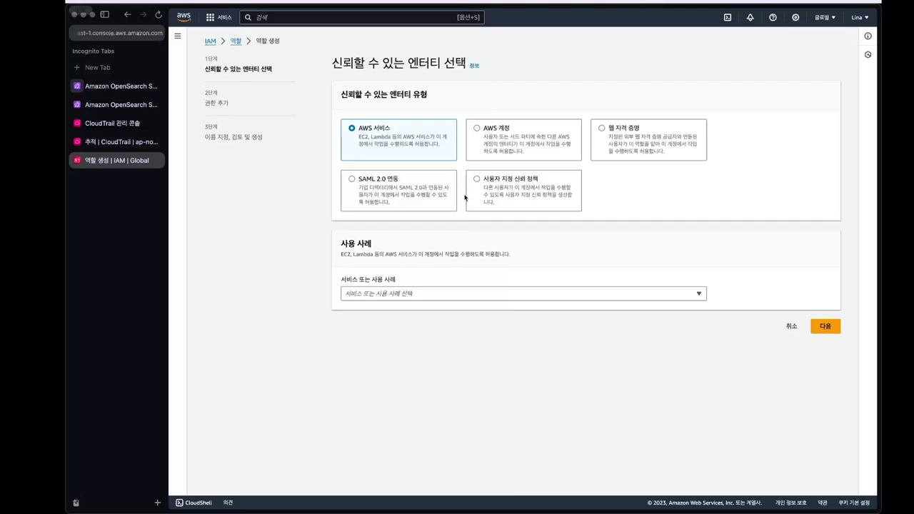
click(485, 291)
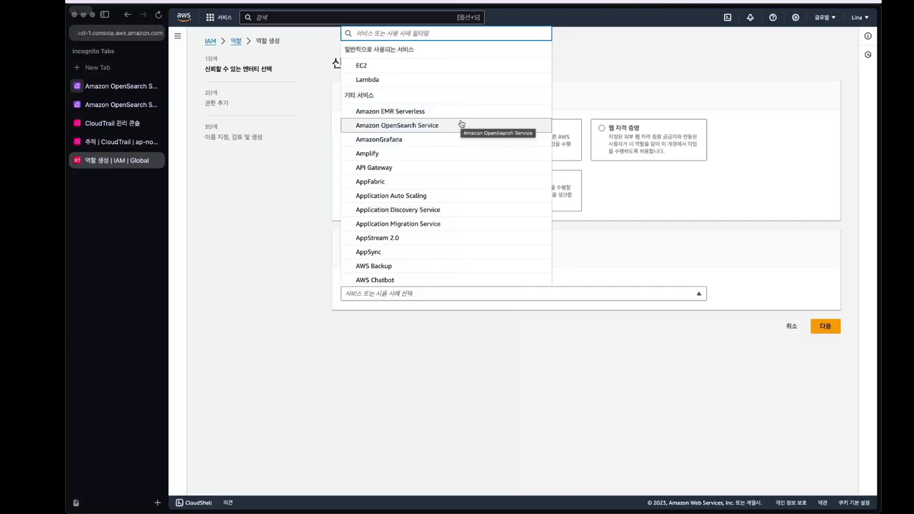
click(476, 81)
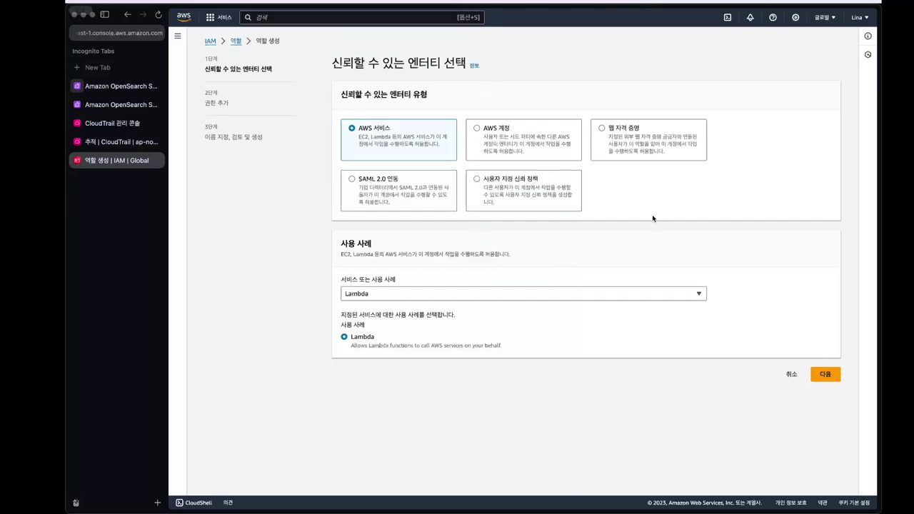
click(816, 372)
- Attach policy-for-cloudtrail to the role and begin entering its role name
click(485, 136)
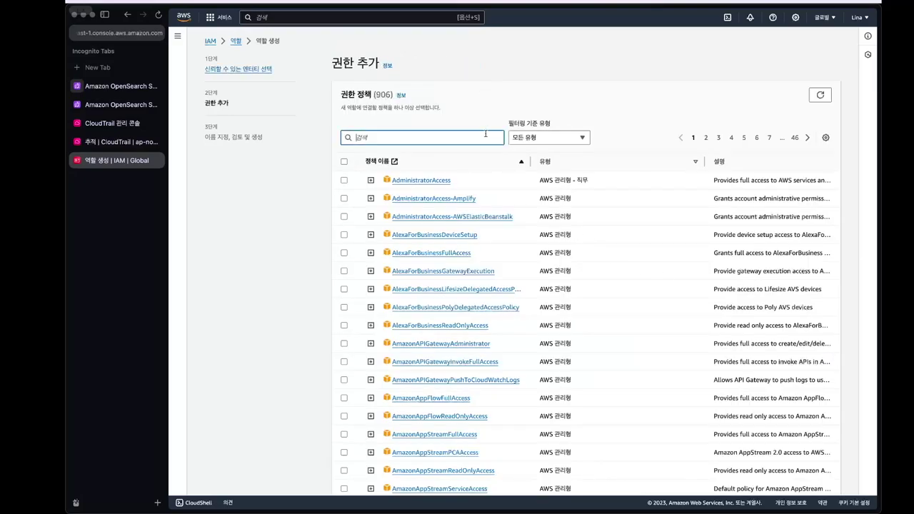
text(policy)
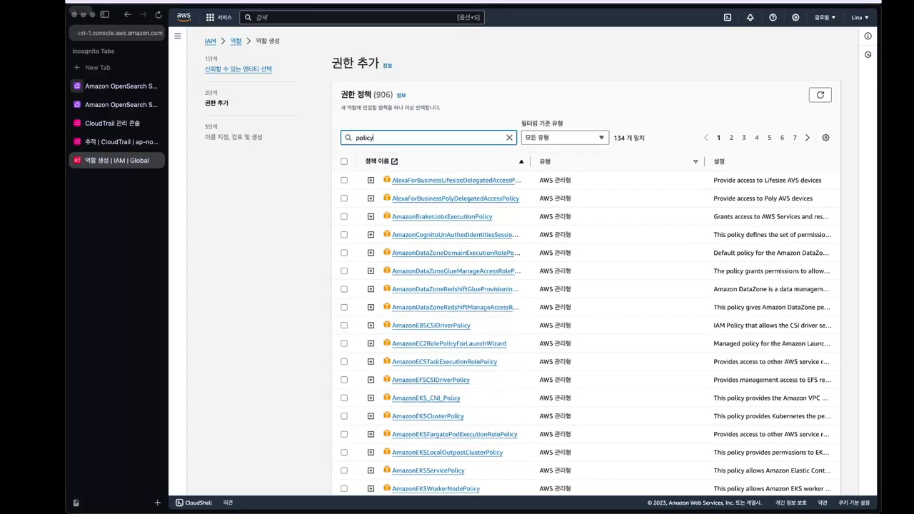
text(-)
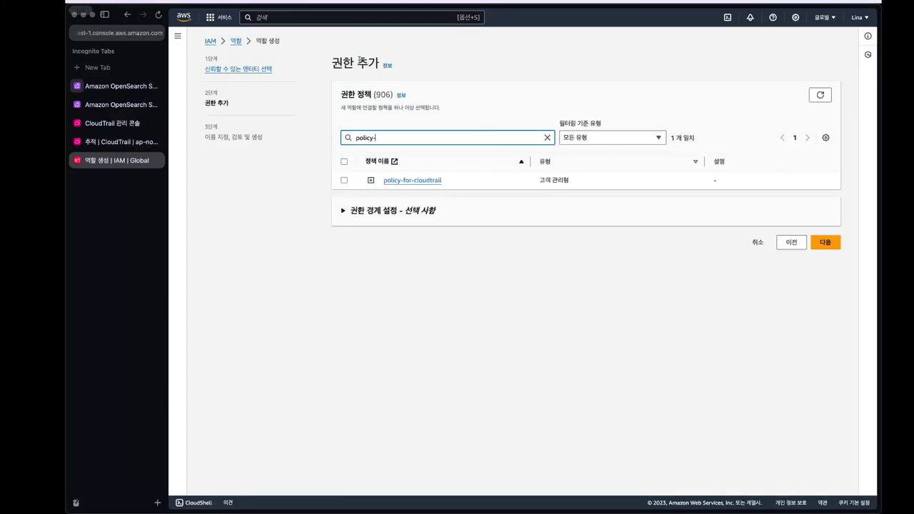
click(343, 180)
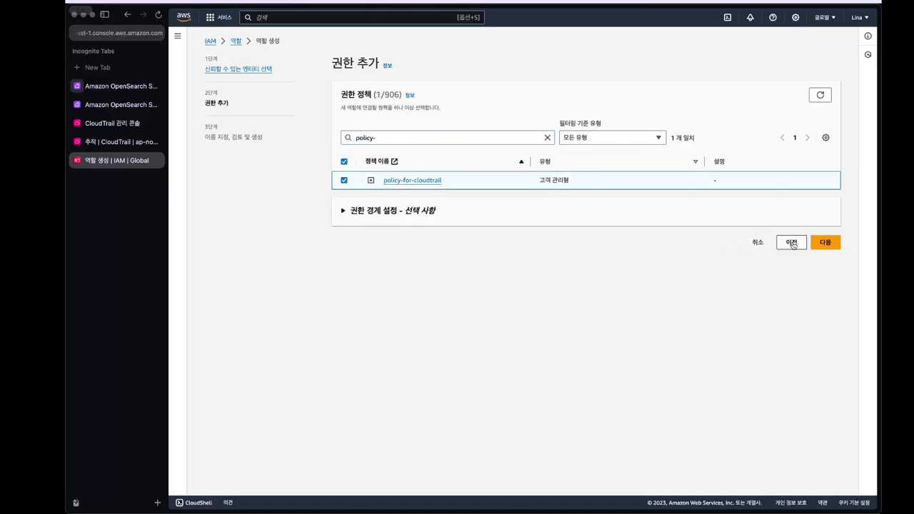
click(825, 243)
click(513, 139)
text(role-)
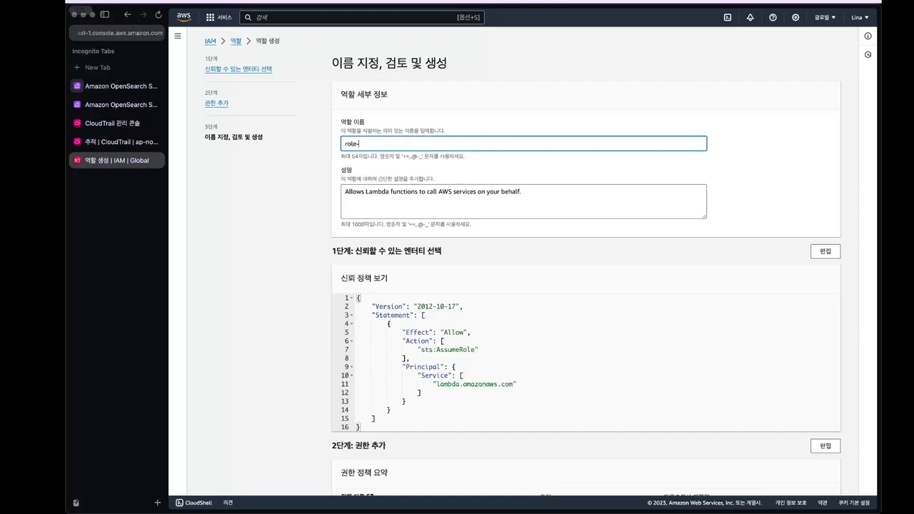
text(for=clo)
text(-cloudtra)
- Create the role-for-cloudtrail role from the review page
scroll(589, 207, down, 5)
click(814, 477)
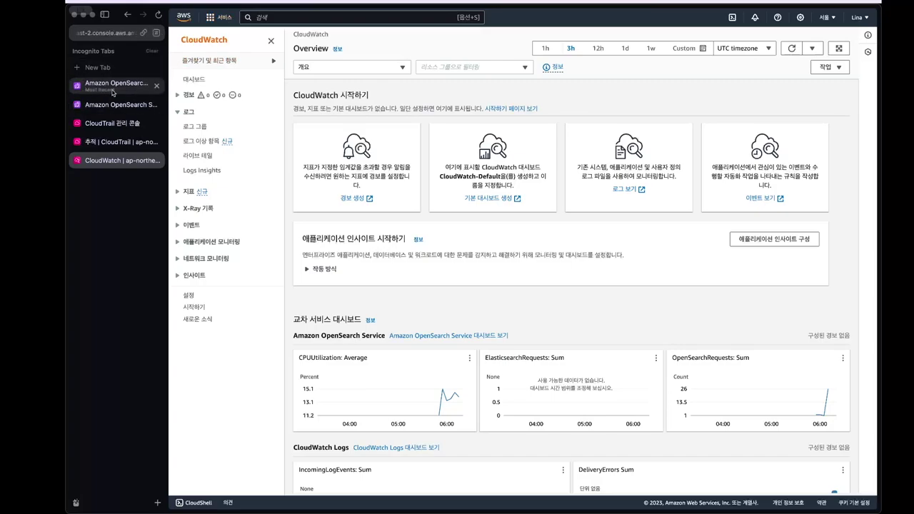
- Open the aws-cloudtrail-logs-to-watch log group from the Log groups list
click(199, 128)
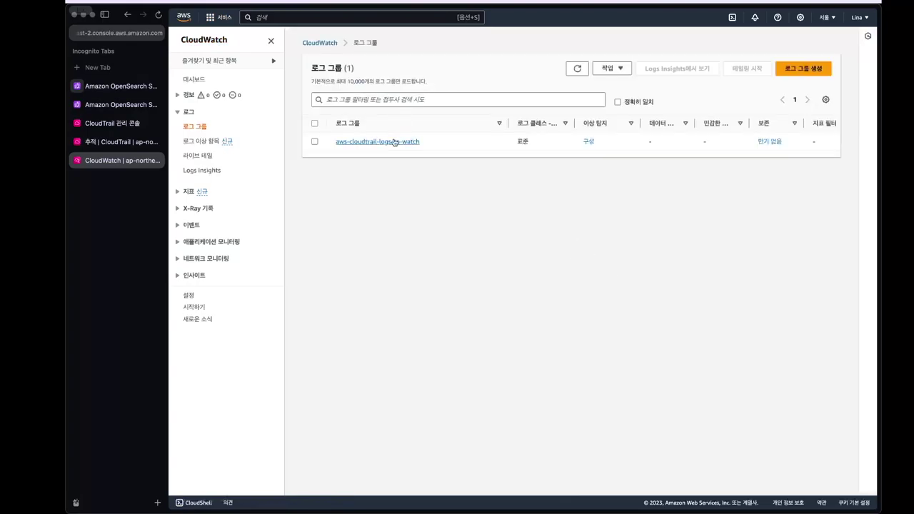
click(394, 142)
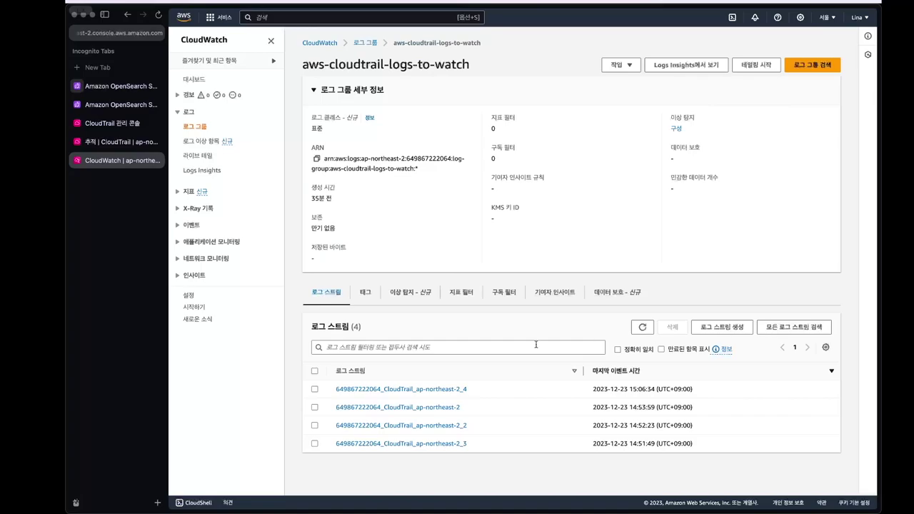
- Start an Amazon OpenSearch Service subscription filter from the log group's Subscription filters tab
click(503, 292)
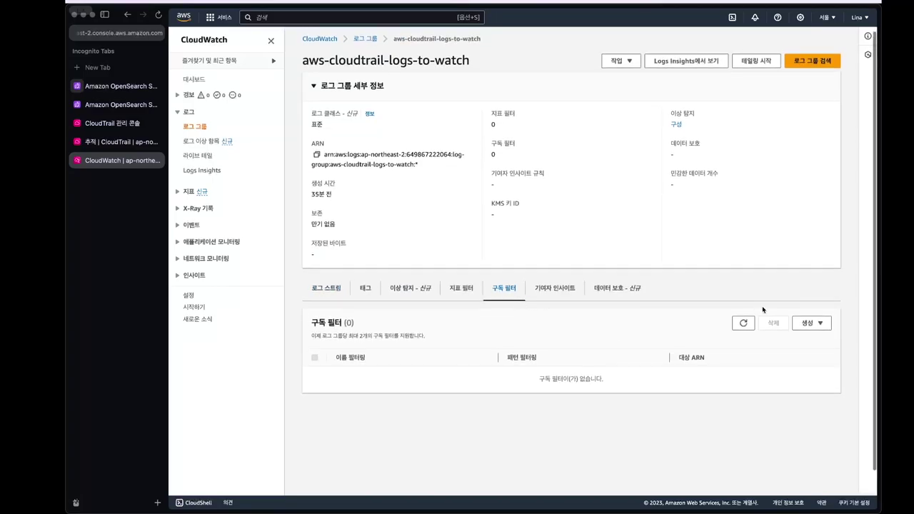
click(809, 323)
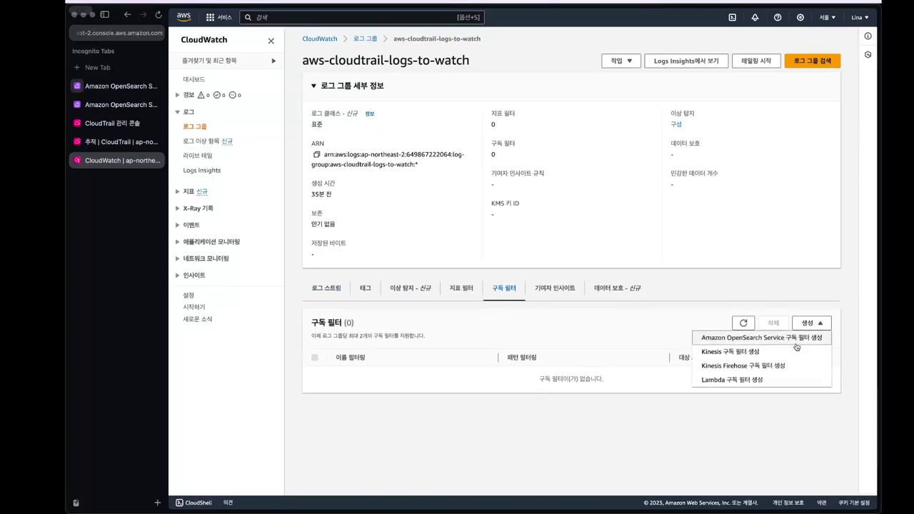
click(796, 345)
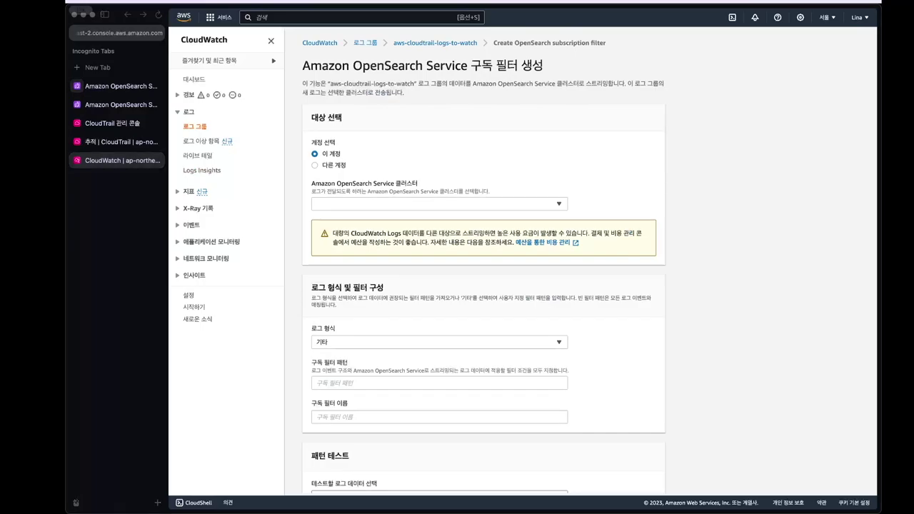
- Target seim-cloudtrail with role-for-cloudtrail as execution role and Amazon CloudTrail log format
click(552, 206)
click(526, 232)
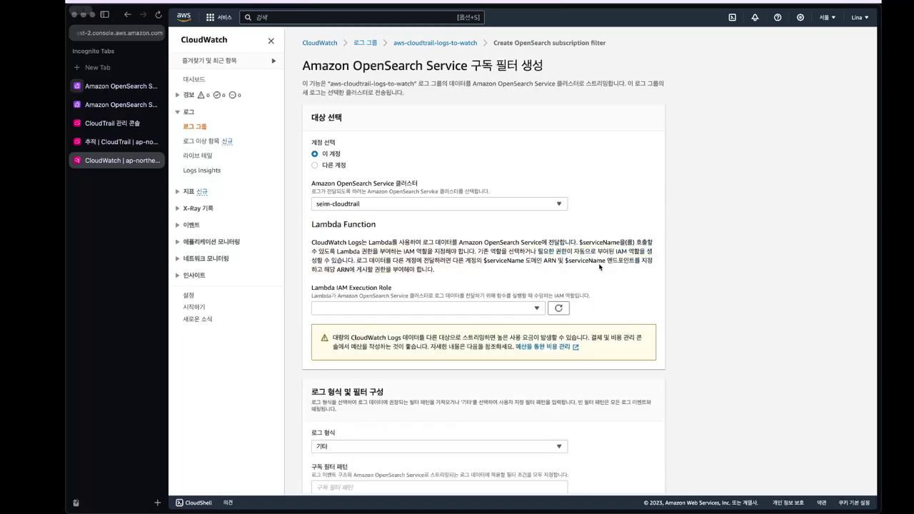
click(516, 315)
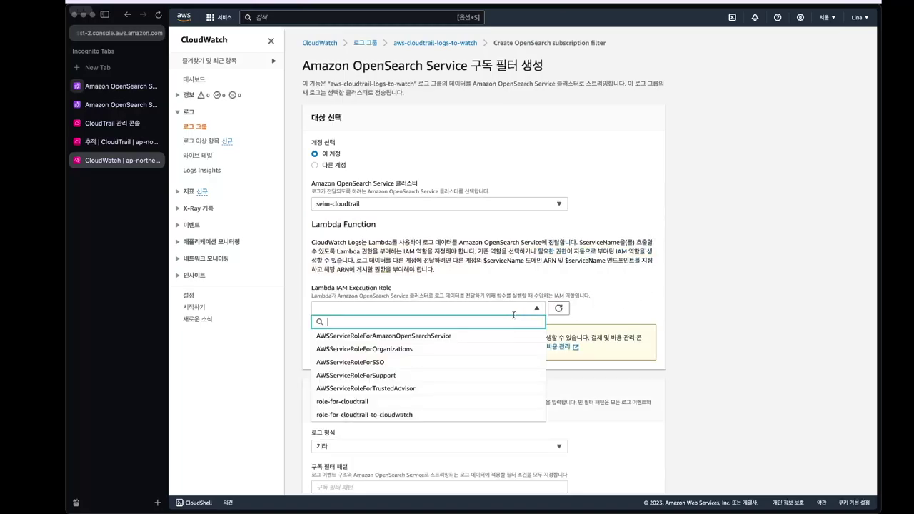
text(ro)
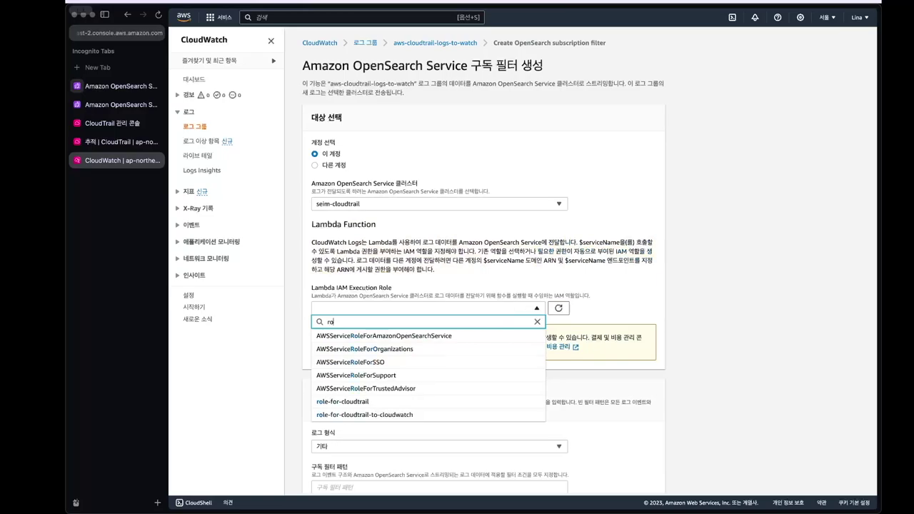
text(le-fio)
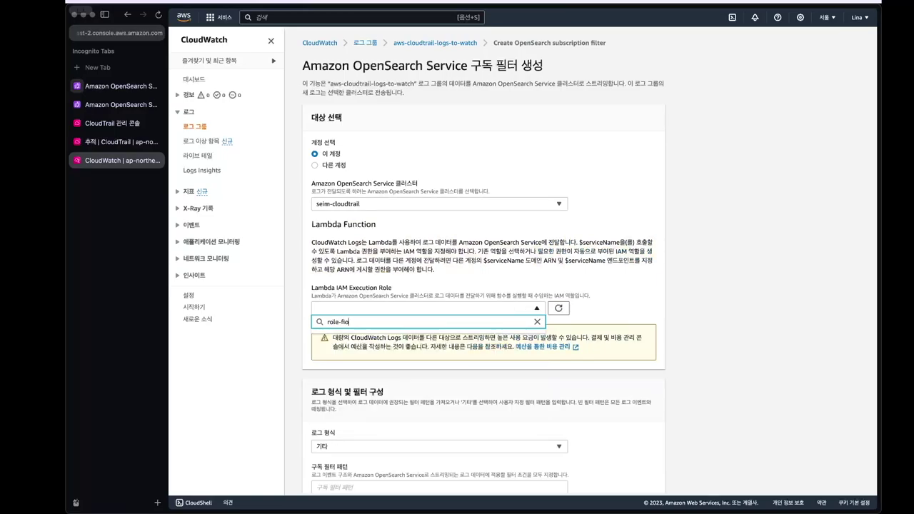
key(BackSpace)
key(BackSpace)
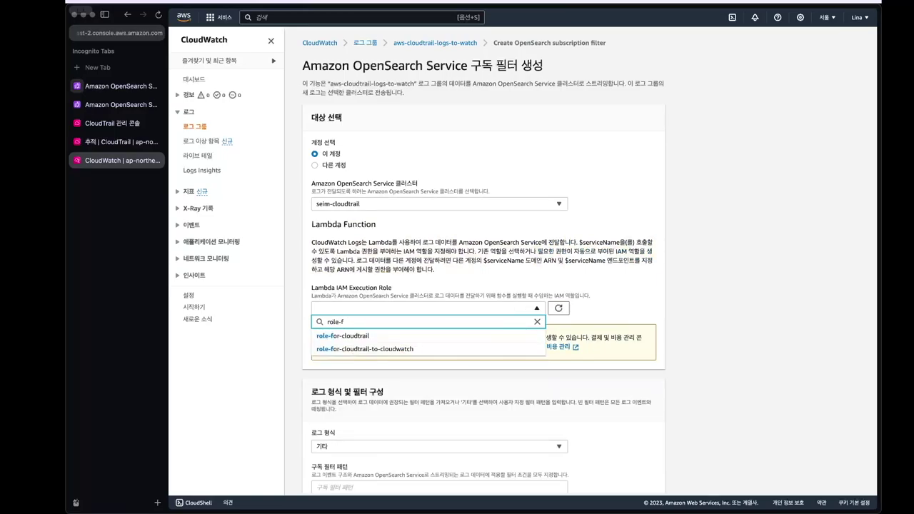
key(Down)
key(Return)
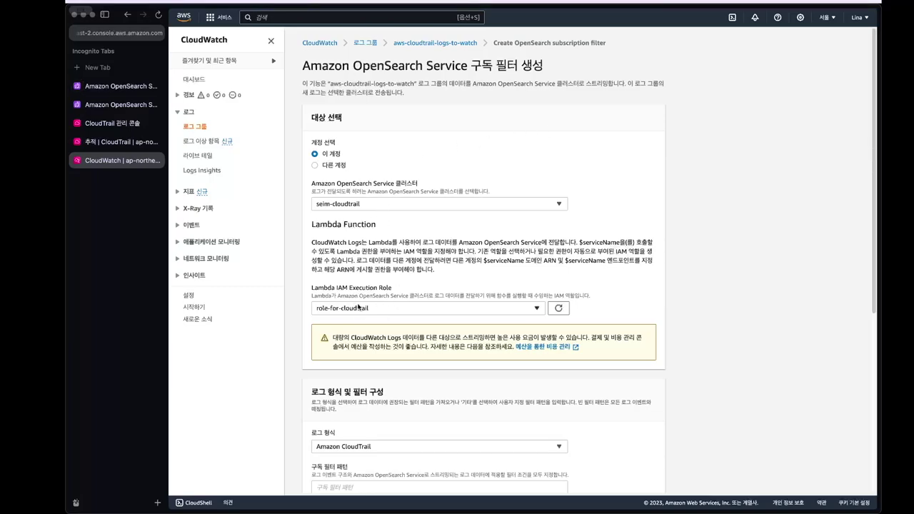
- Start streaming the log group to seim-cloudtrail via the test-cloudtrail-logs subscription filter
scroll(386, 296, down, 3)
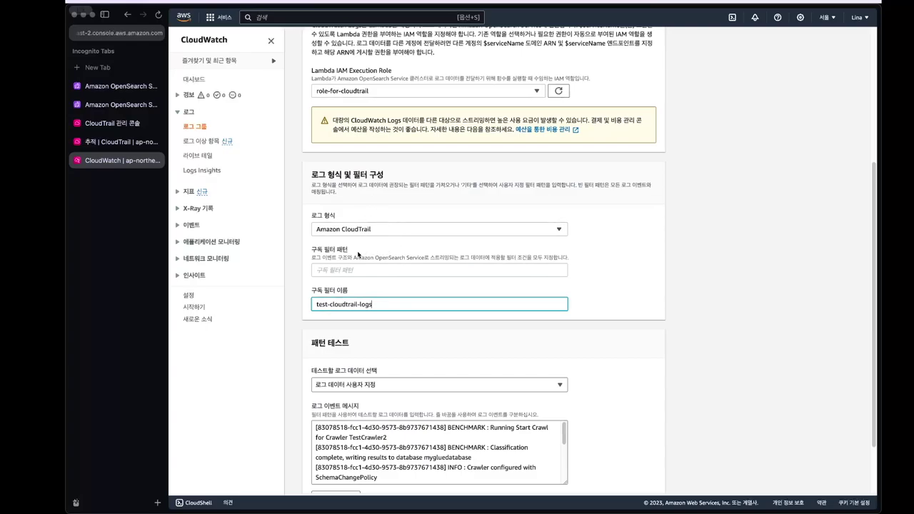
scroll(697, 348, down, 1)
scroll(697, 349, down, 2)
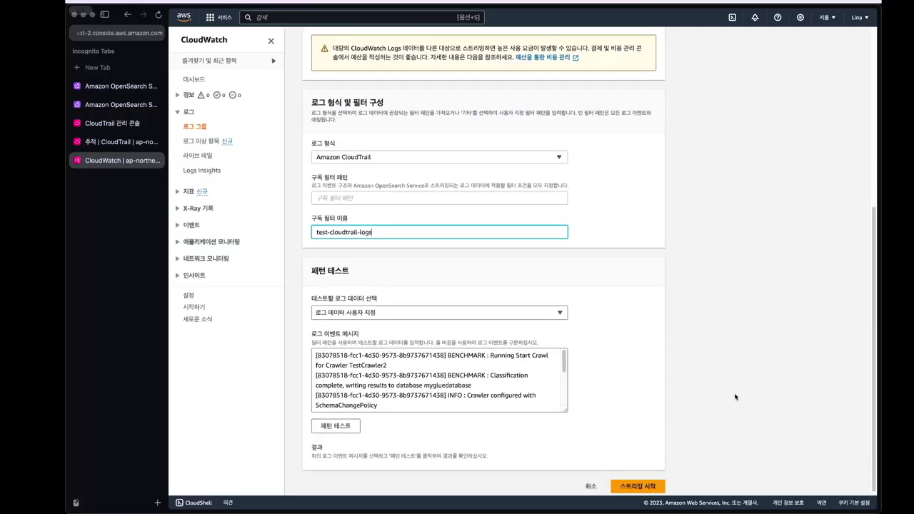
click(633, 484)
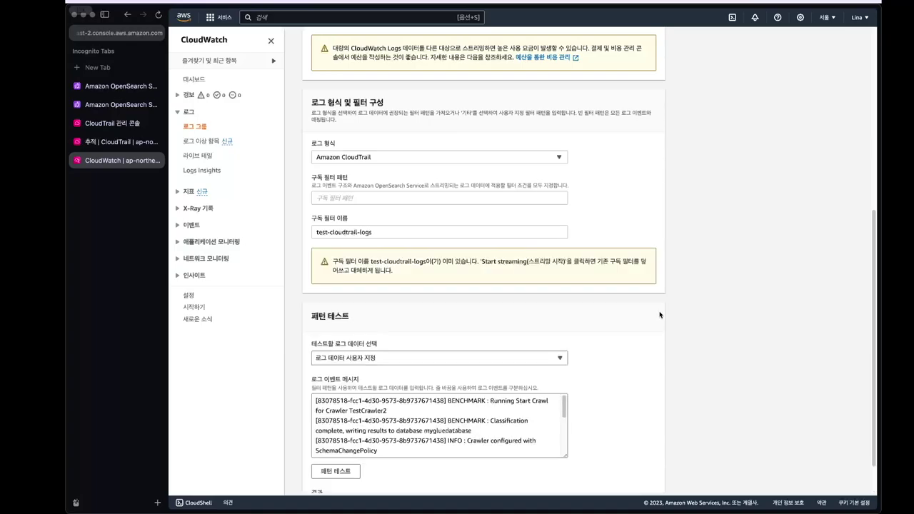
click(528, 235)
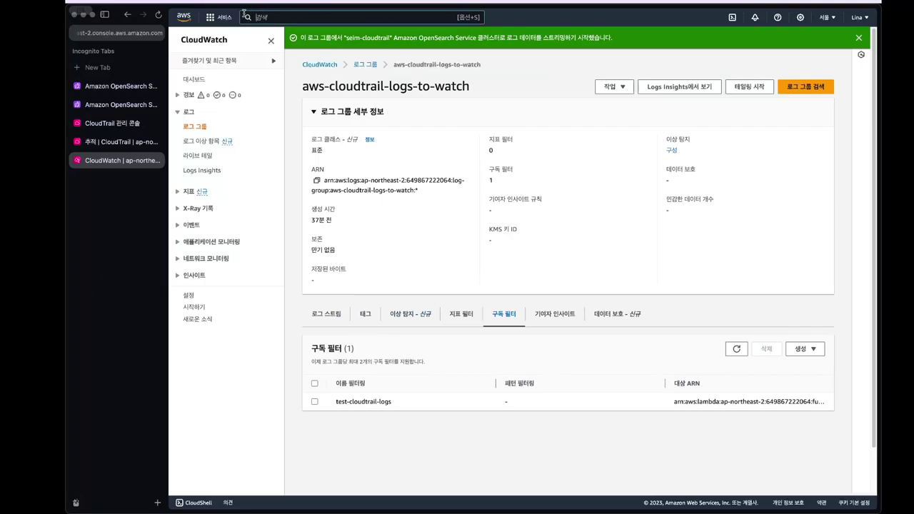
- Inspect the LogsToElasticsearch_seim-cloudtrail Lambda function, then return to the seim-cloudtrail domain page
click(243, 16)
text(lambda)
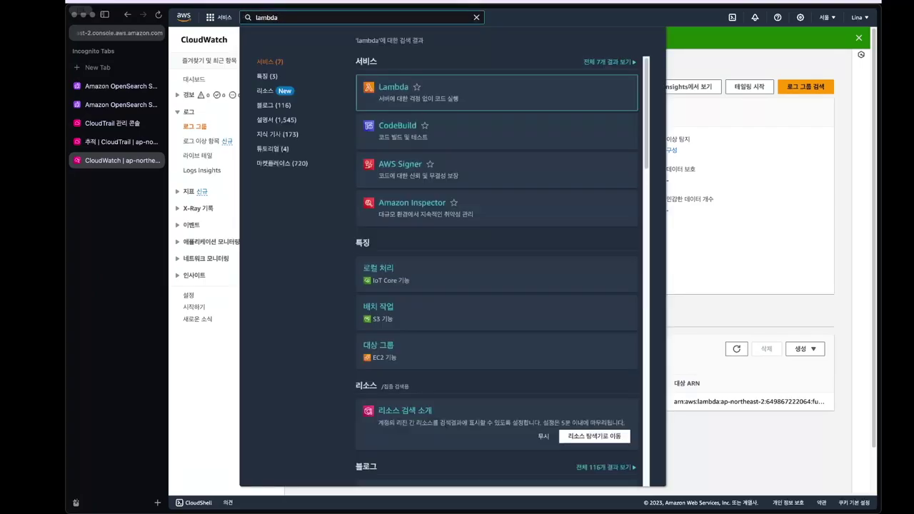
key(Return)
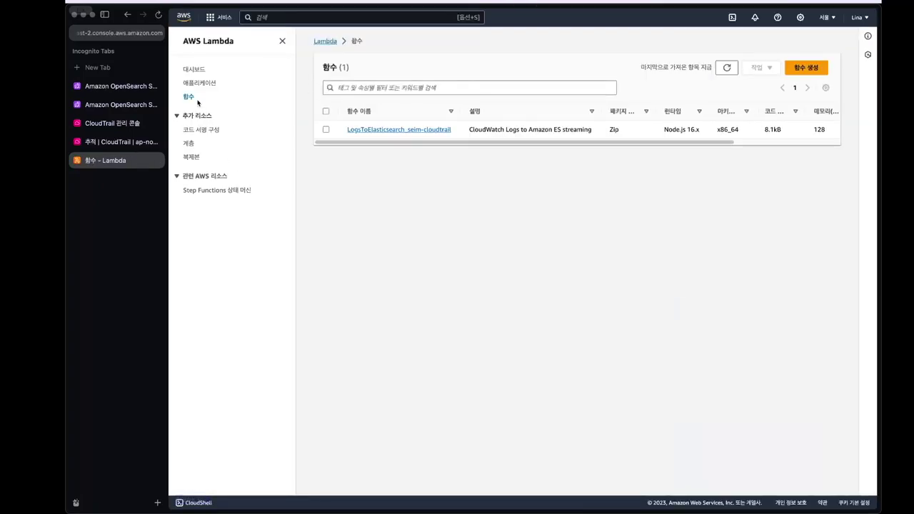
click(442, 129)
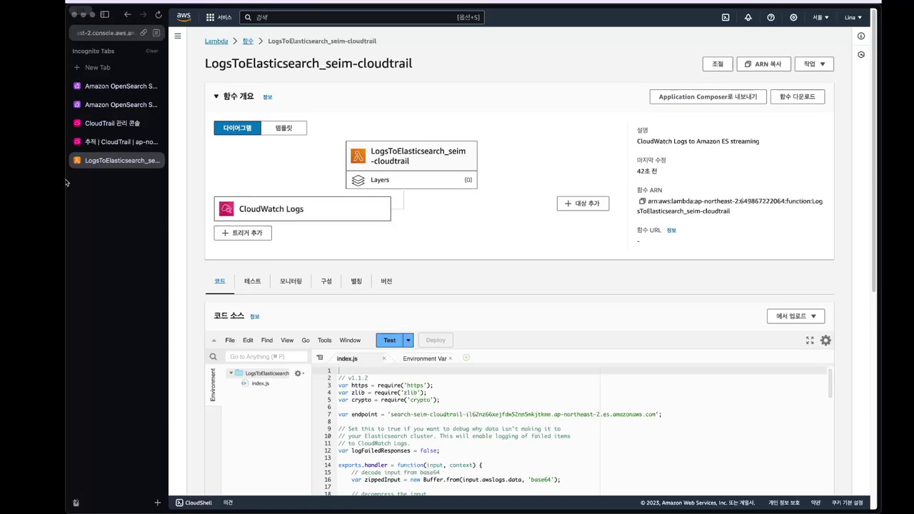
click(117, 86)
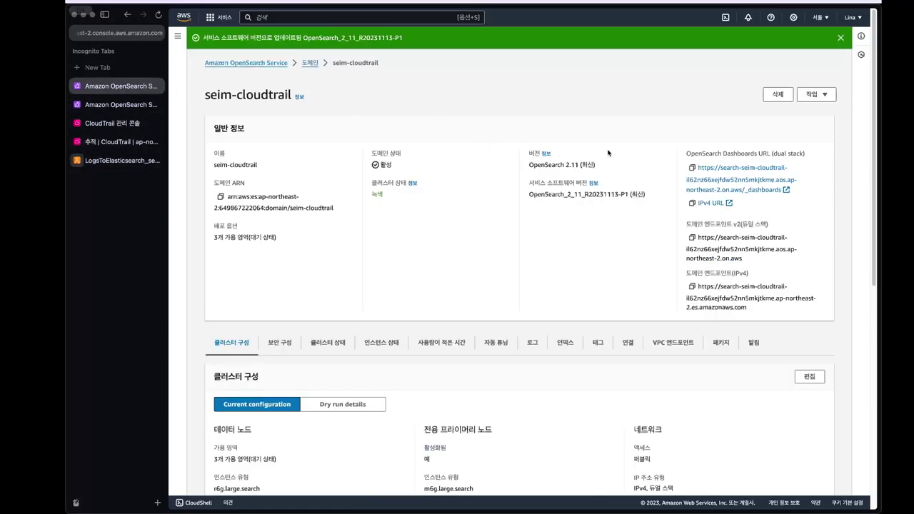
- Open the domain's OpenSearch Dashboards URL and log in with the master user's username and password
click(767, 189)
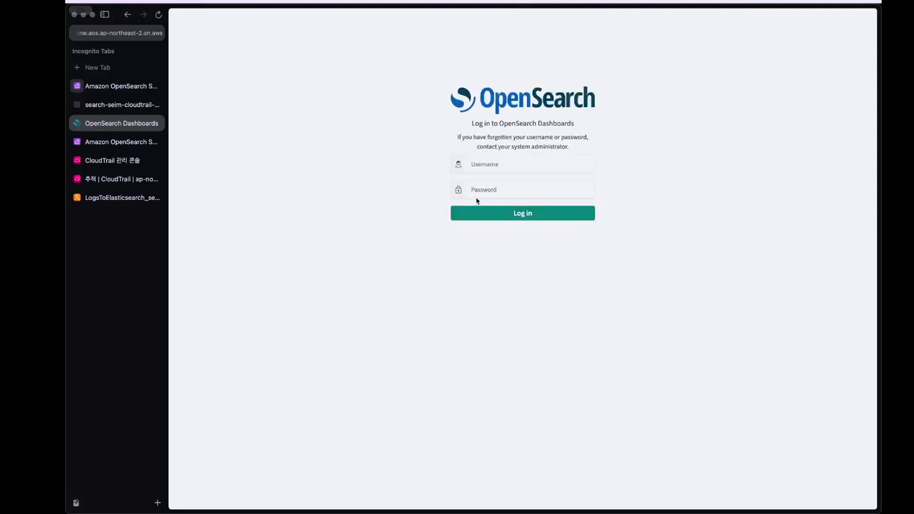
click(484, 165)
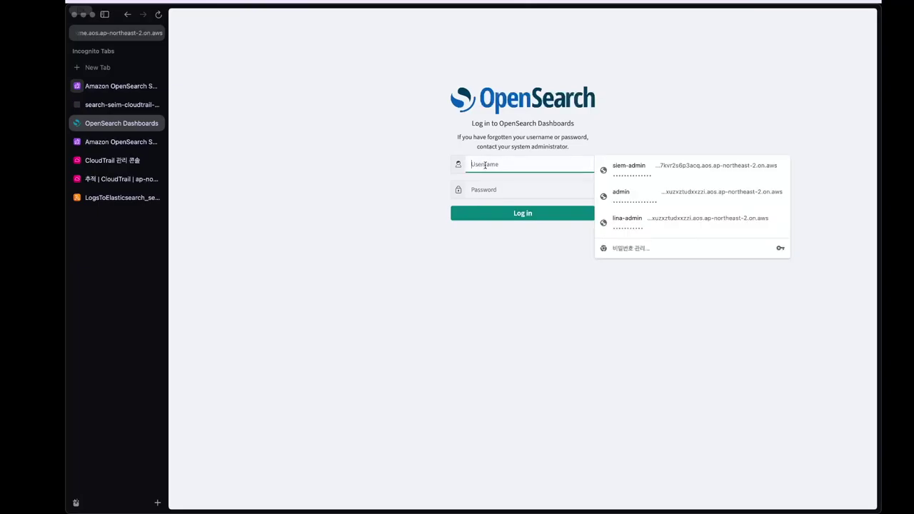
text(root)
key(Tab)
text(r•••••)
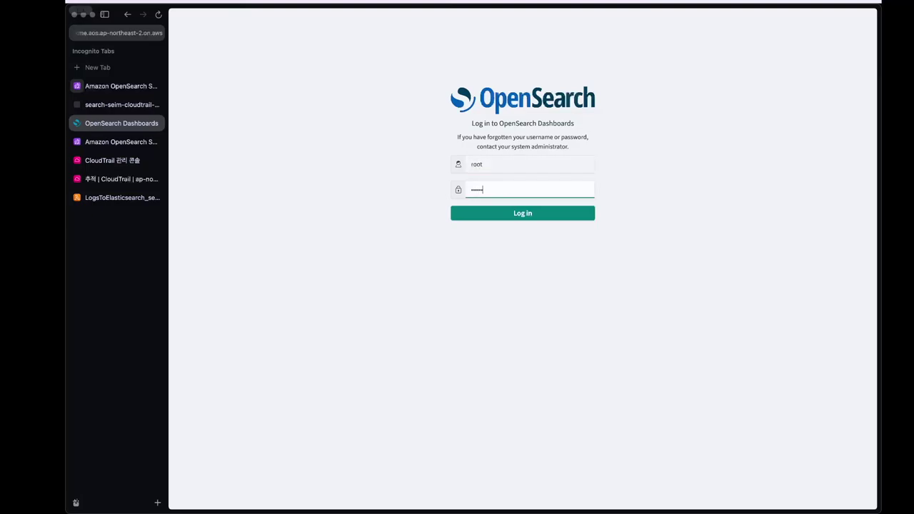
text(•)
key(Return)
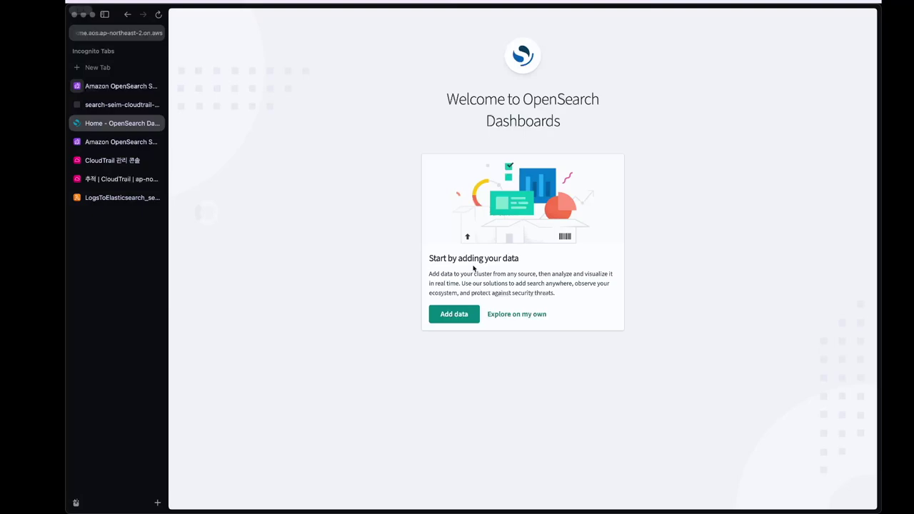
- Skip the welcome card, dismiss the look-and-feel notice, and confirm the Global tenant
click(478, 321)
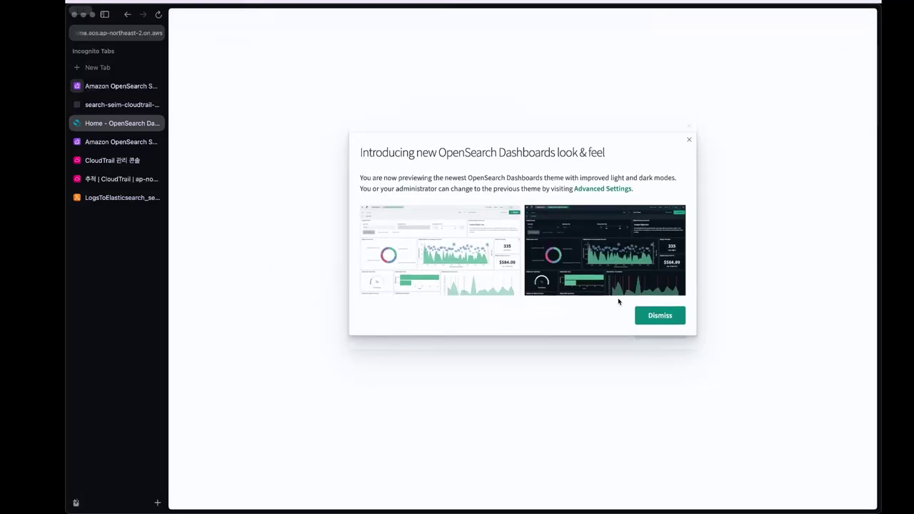
click(650, 318)
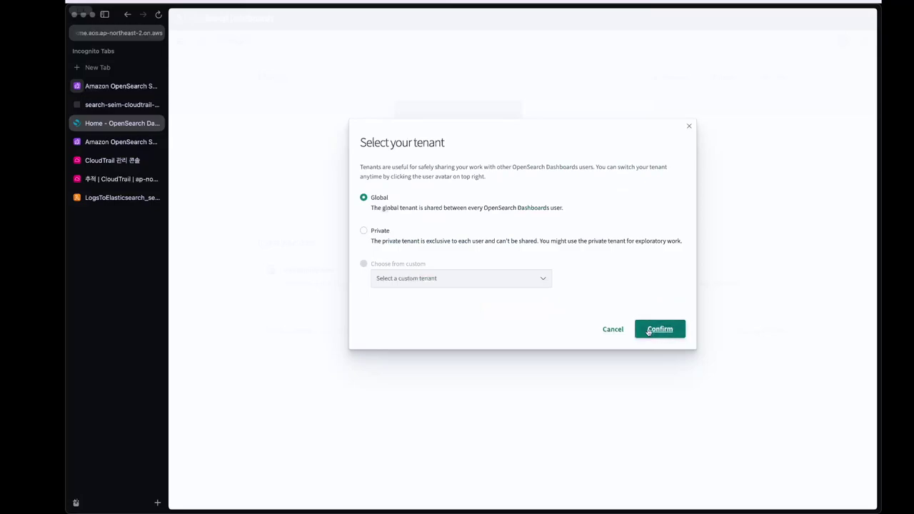
click(649, 330)
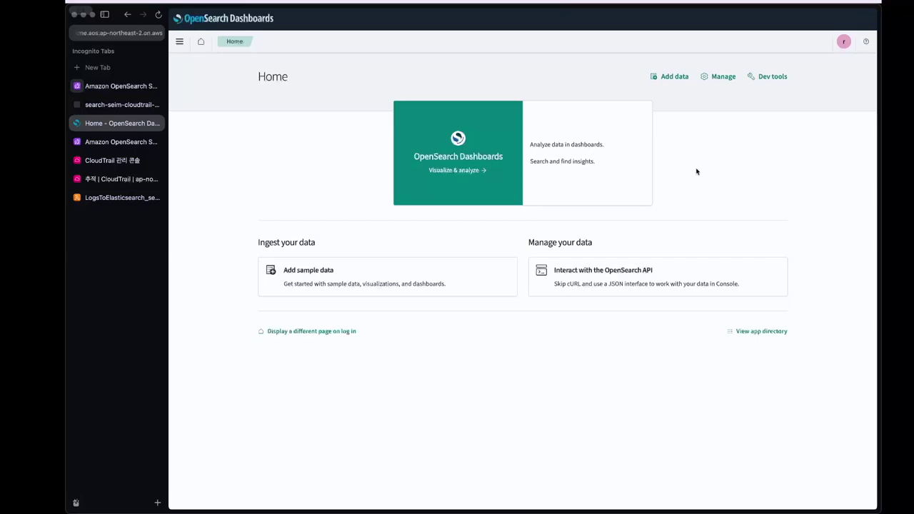
click(179, 41)
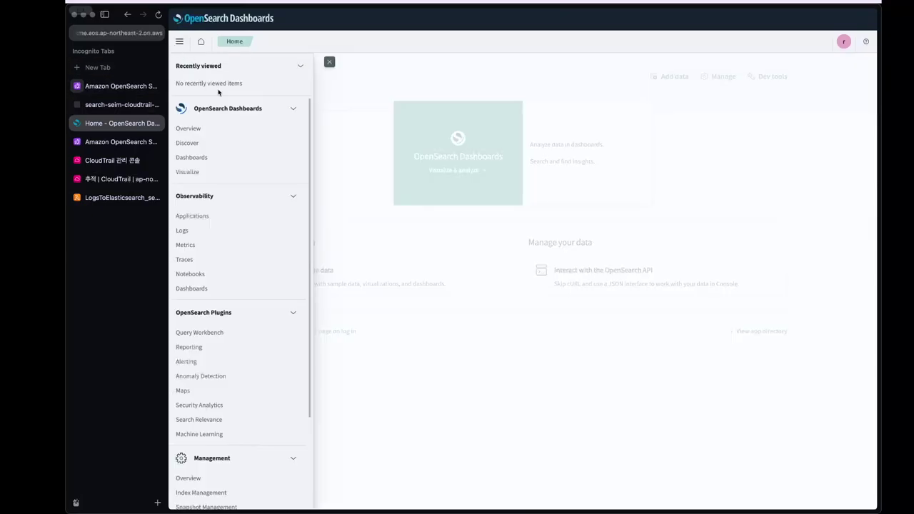
- Review the all_access role's mapped users under Security and edit its backend roles mapping
scroll(225, 300, down, 3)
click(180, 452)
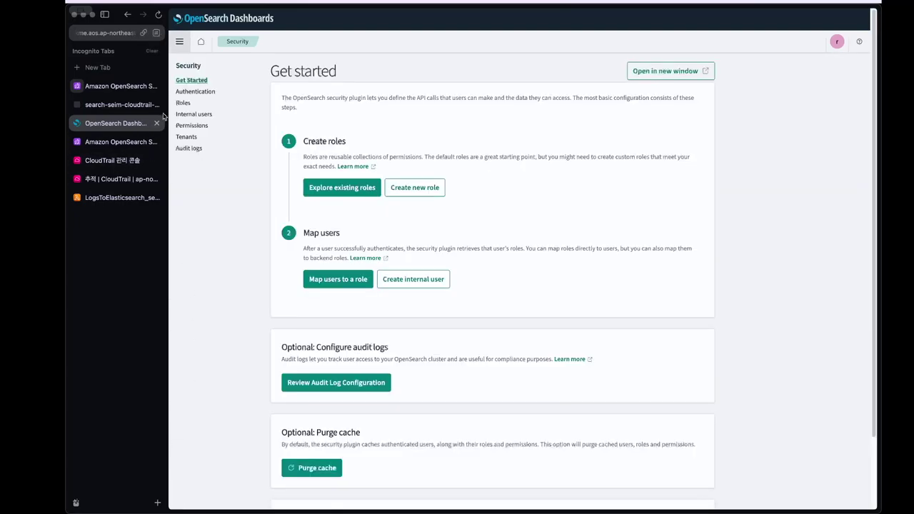
click(183, 103)
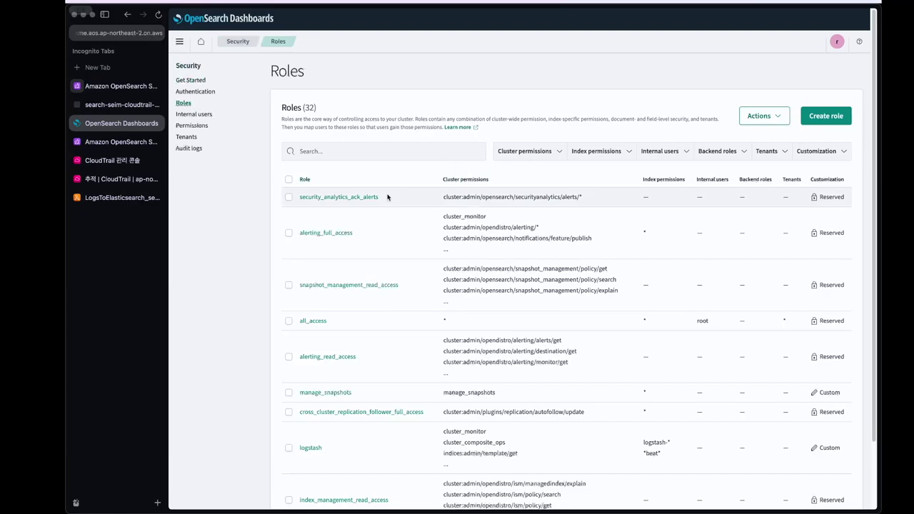
click(314, 320)
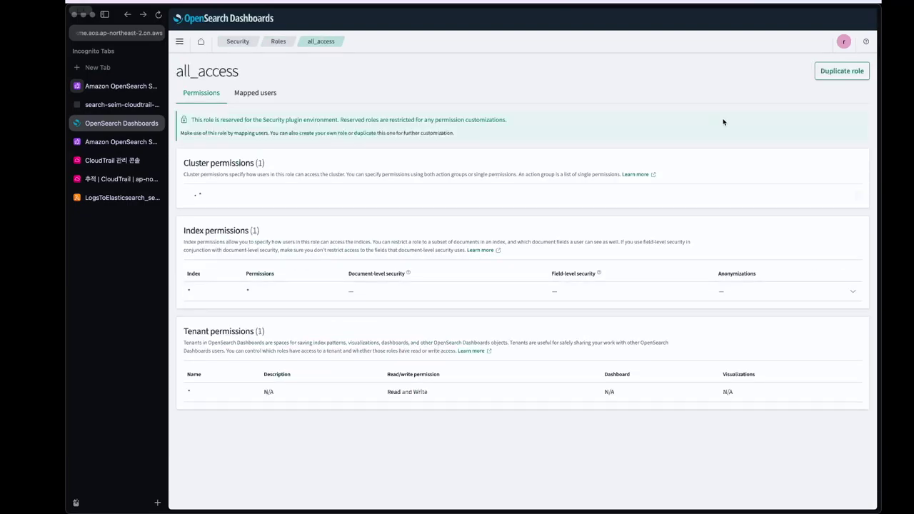
click(256, 94)
click(845, 141)
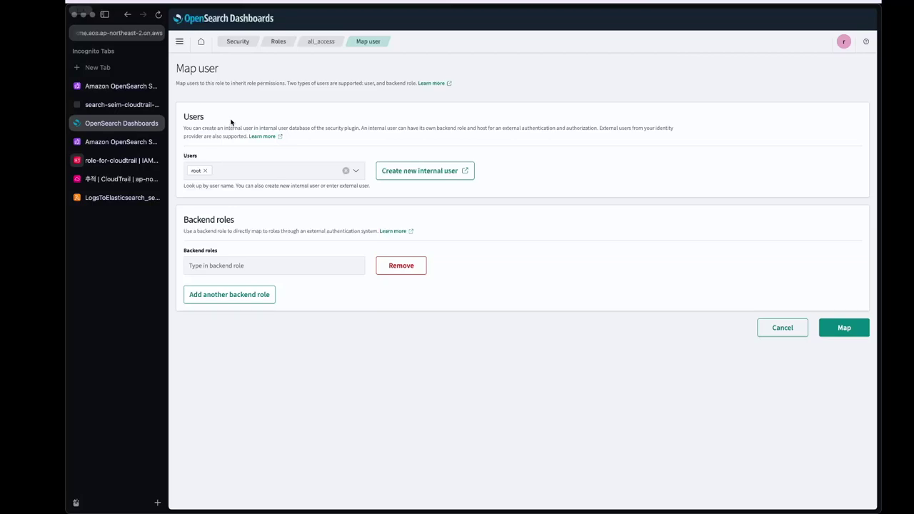
click(251, 261)
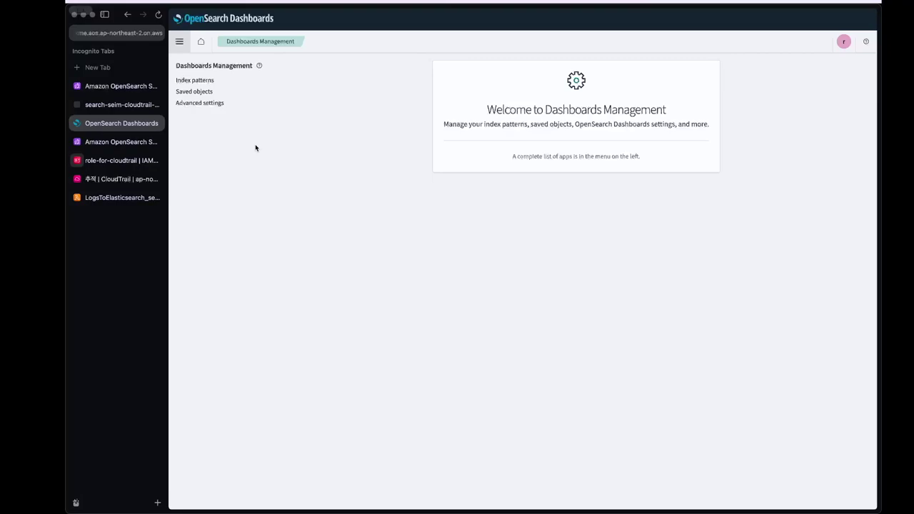
- Start a new index pattern named cwl* in Index patterns
click(186, 80)
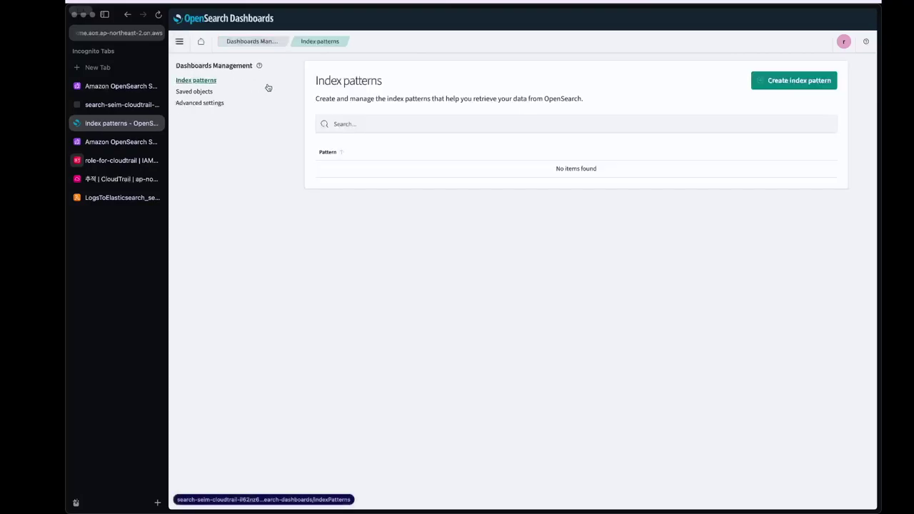
click(785, 80)
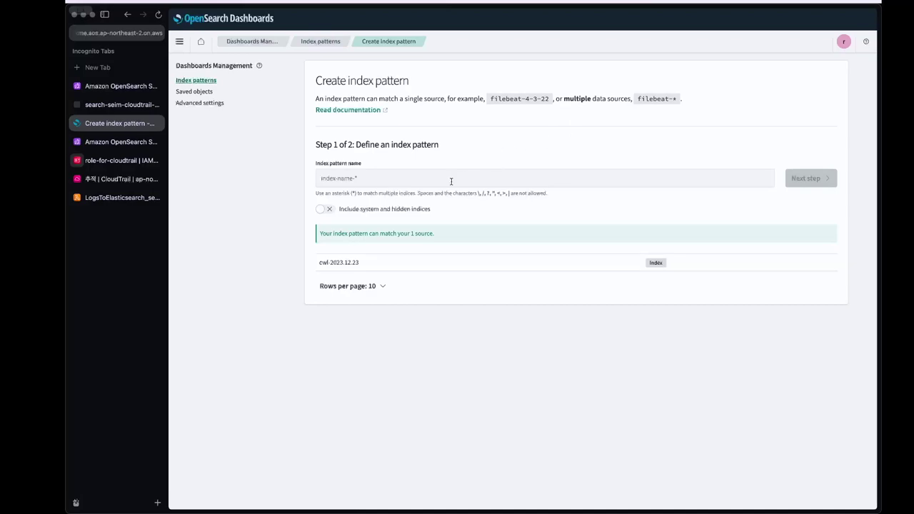
click(451, 182)
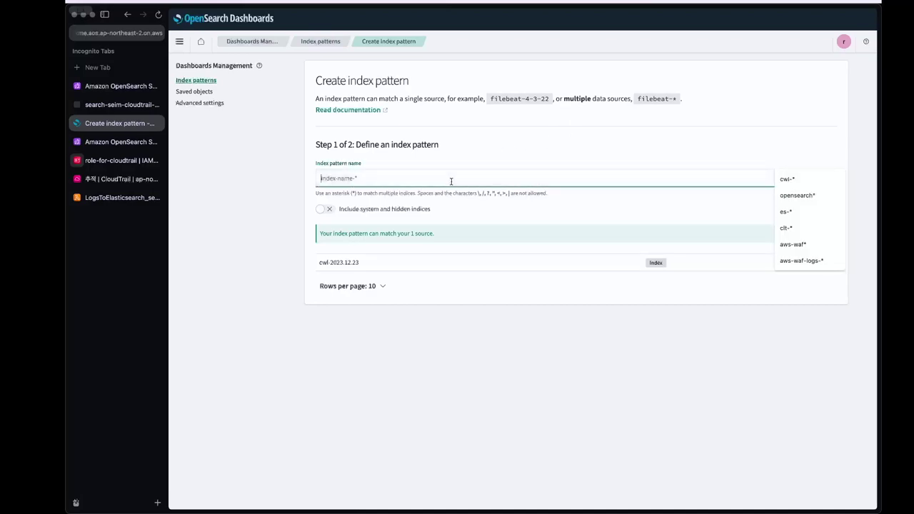
text(cwl*)
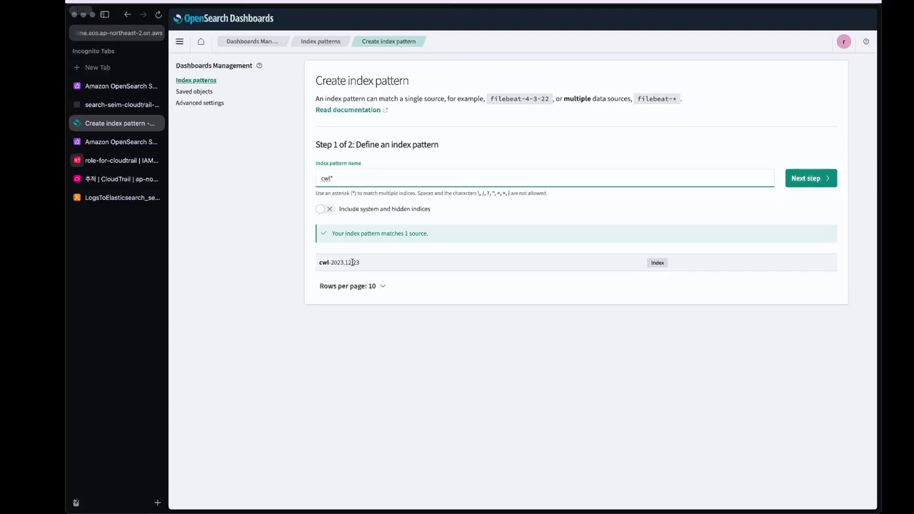
click(351, 262)
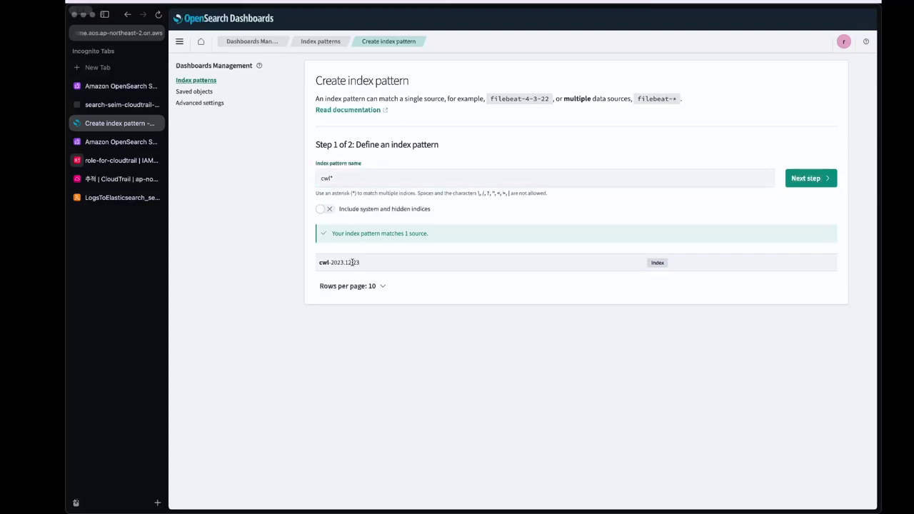
key(Return)
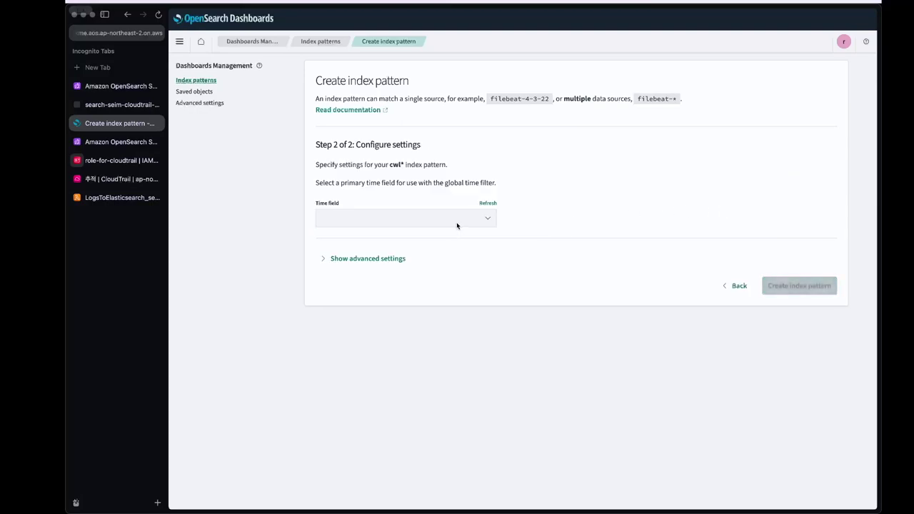
- Set eventTime as the time field, create the cwl* pattern, and open Discover
click(457, 225)
click(457, 238)
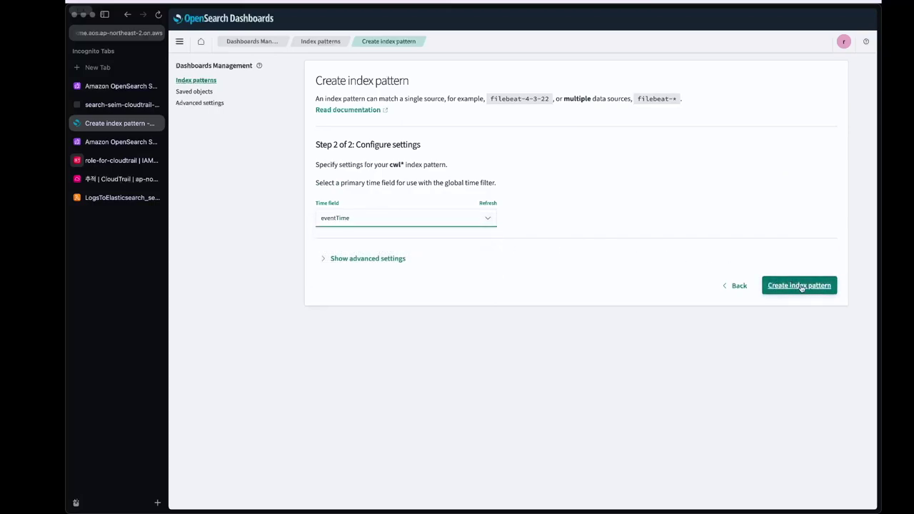
click(800, 286)
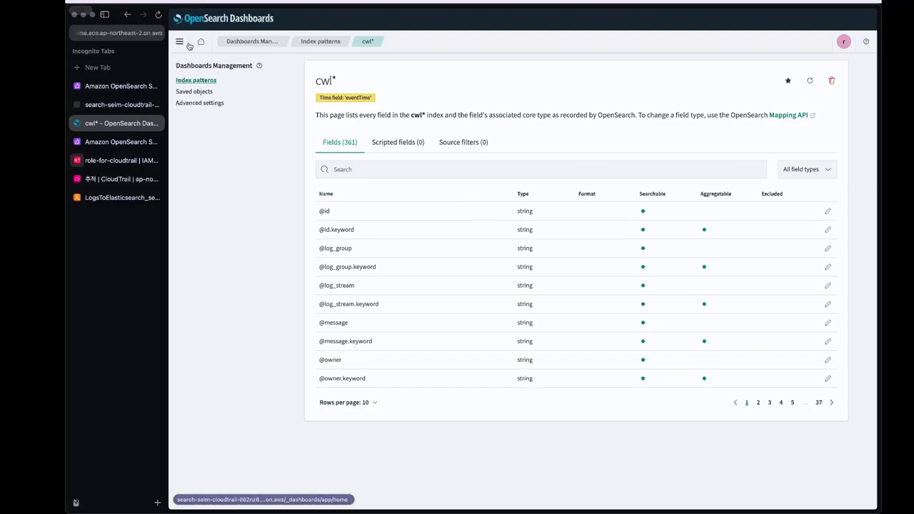
click(193, 43)
click(243, 143)
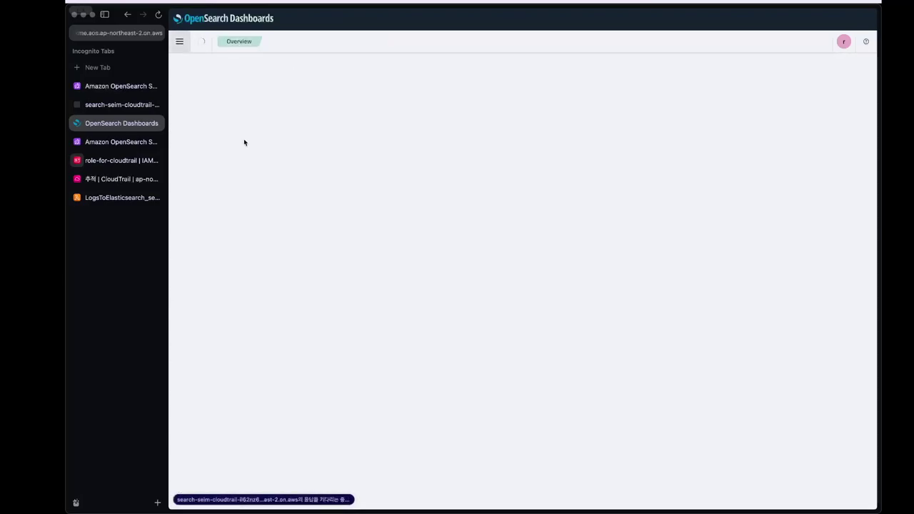